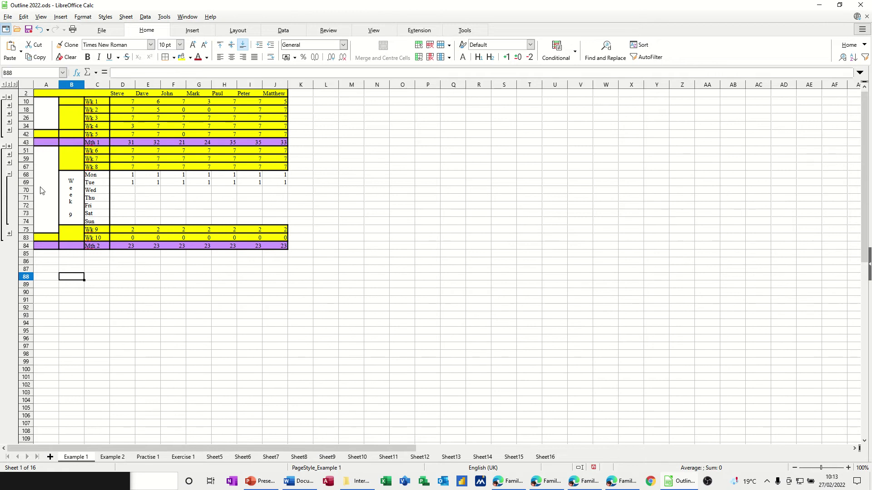
- Expand and re-collapse the Week 8 and Week 10 daily rows on Example 1, and collapse the Week 9 rows
left_click(9, 164)
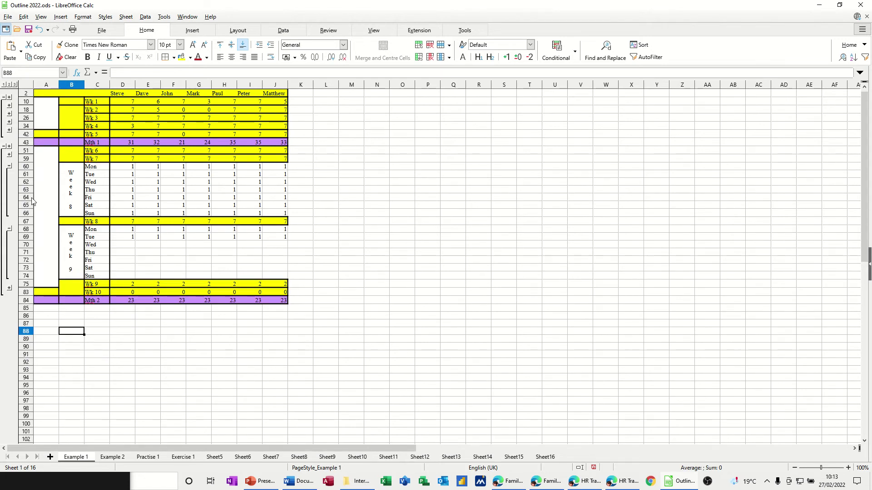
left_click(10, 167)
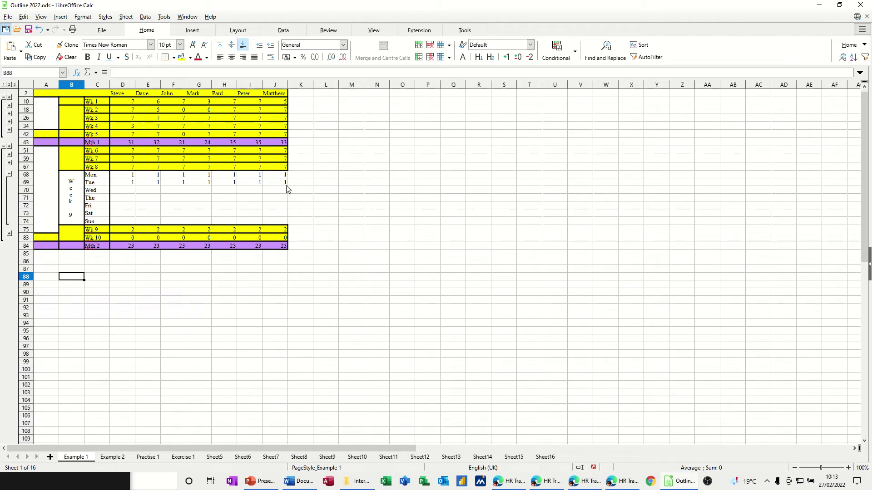
left_click(10, 175)
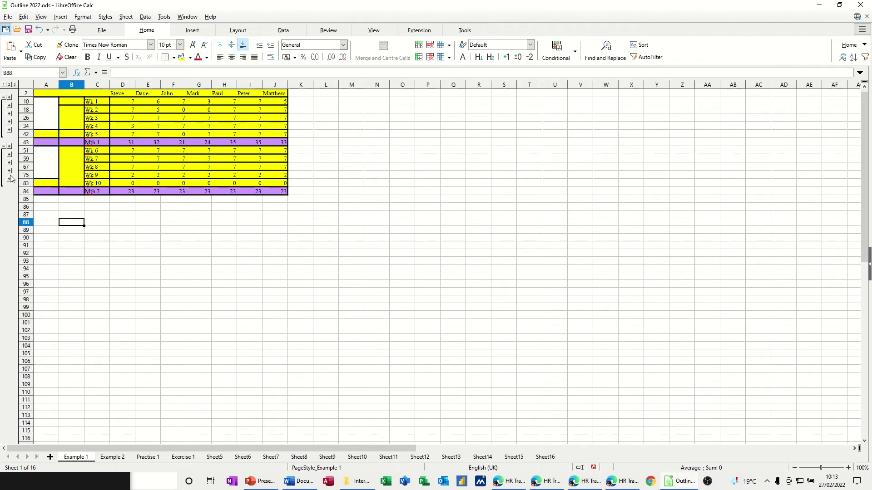
left_click(9, 179)
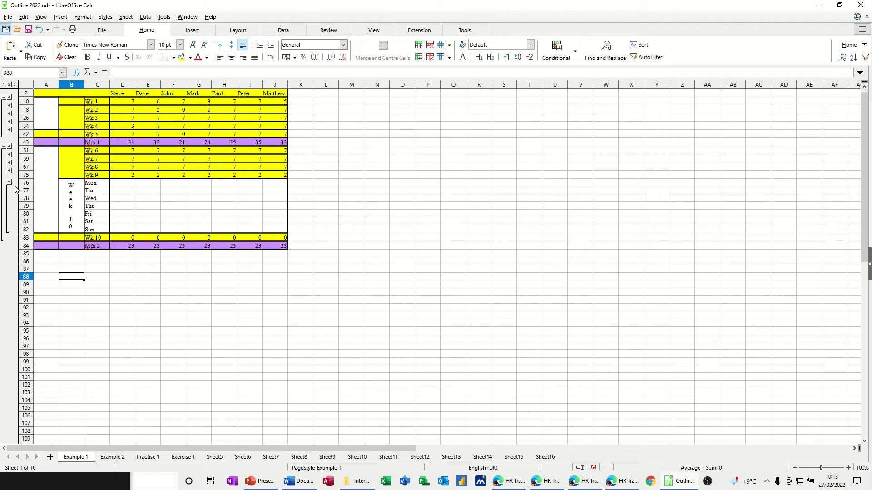
left_click(9, 183)
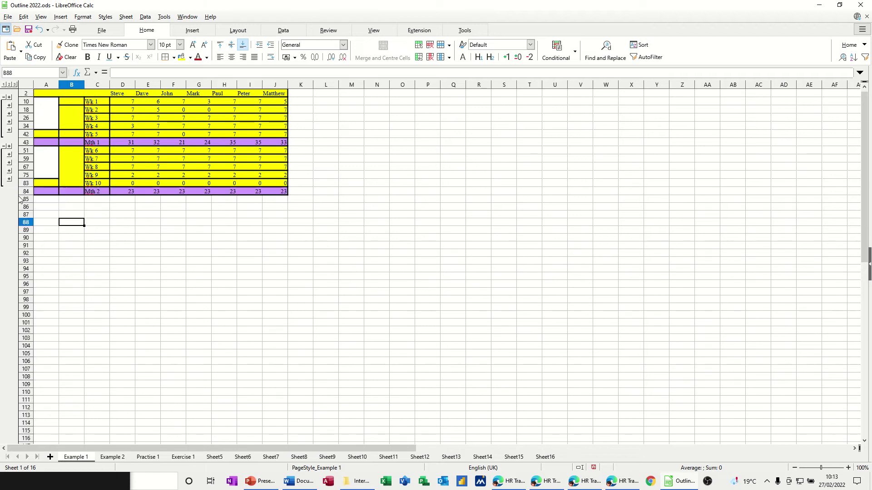
- On the Example 2 sheet, expand and re-collapse the first two weekly groups, and collapse and re-expand the last one
left_click(112, 457)
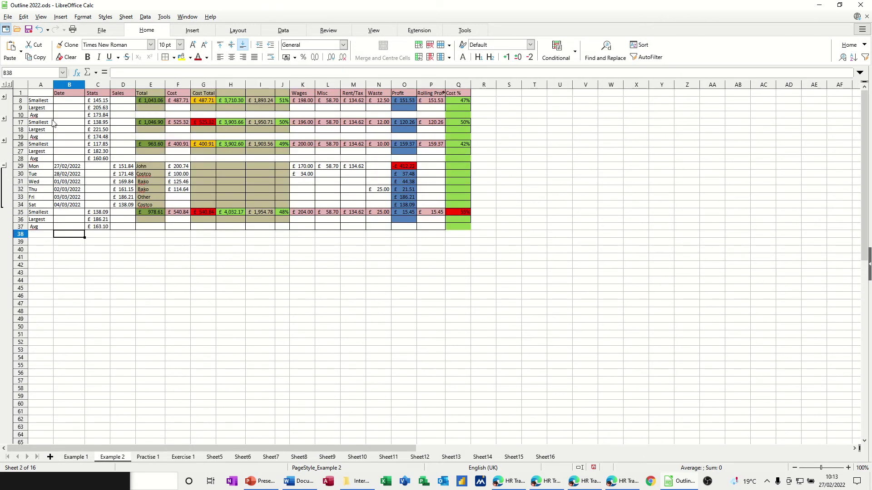
left_click(3, 98)
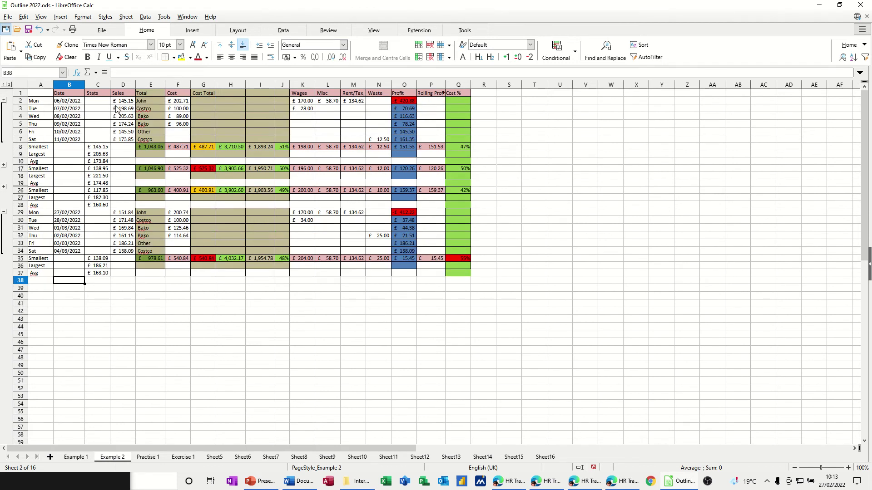
left_click(3, 100)
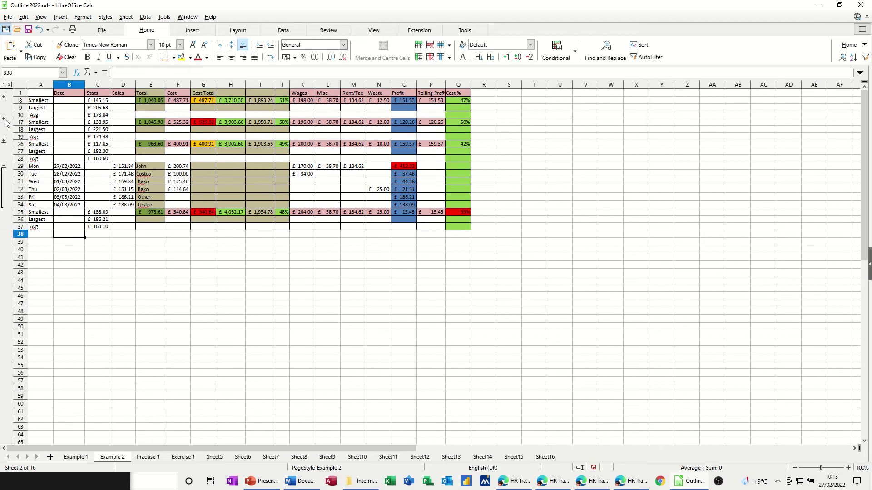
left_click(4, 119)
left_click(4, 123)
left_click(5, 167)
left_click(5, 163)
- On the Example 1 sheet, collapse the Mth 1 and Mth 2 groups to their totals and expand both again
left_click(76, 458)
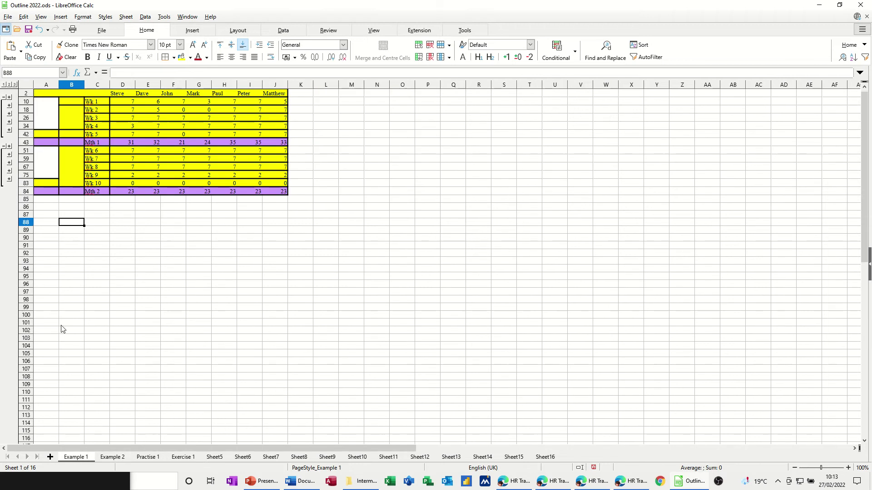
left_click(4, 98)
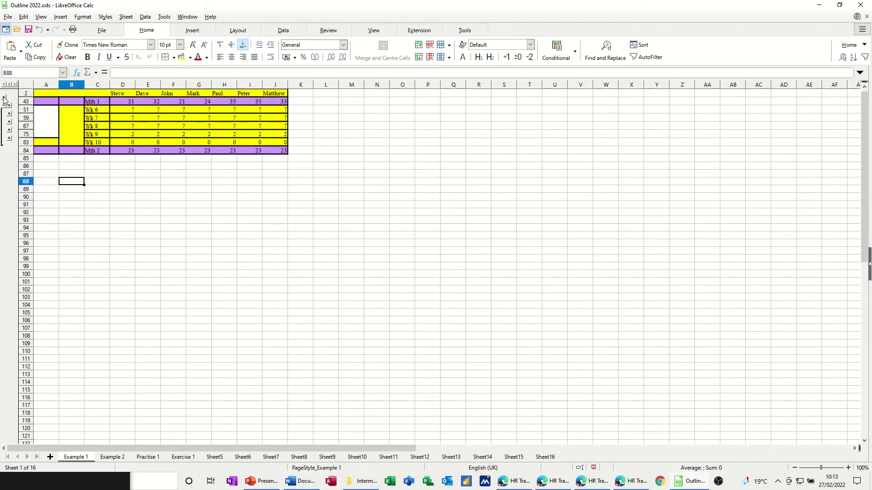
left_click(3, 106)
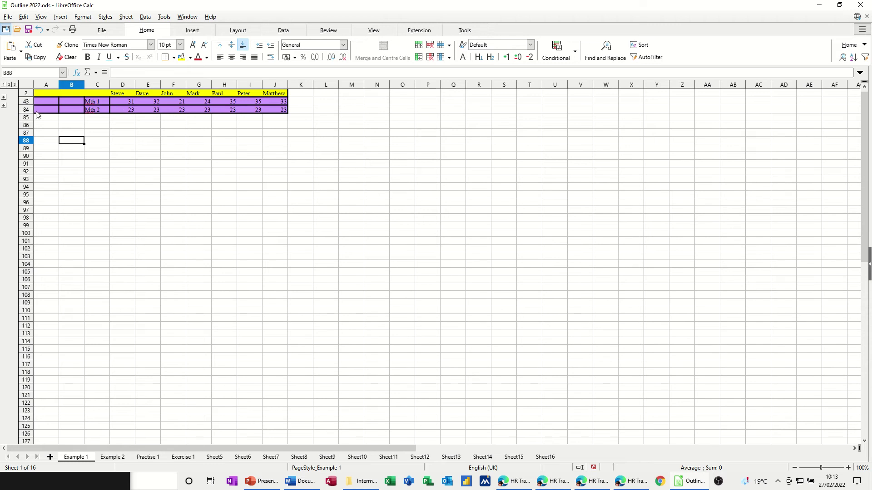
left_click(4, 98)
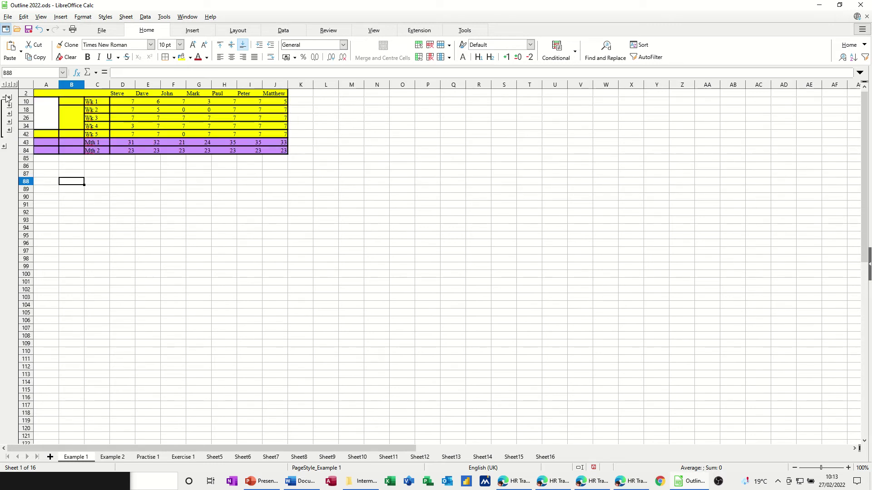
left_click(4, 147)
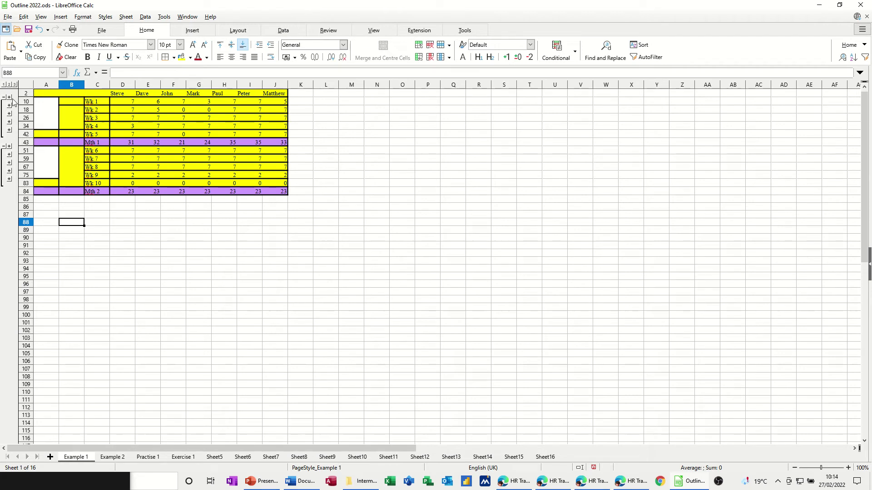
- Show outline levels 1, 3 and 2 in turn, and expand and re-collapse the Week 4 daily rows
left_click(4, 85)
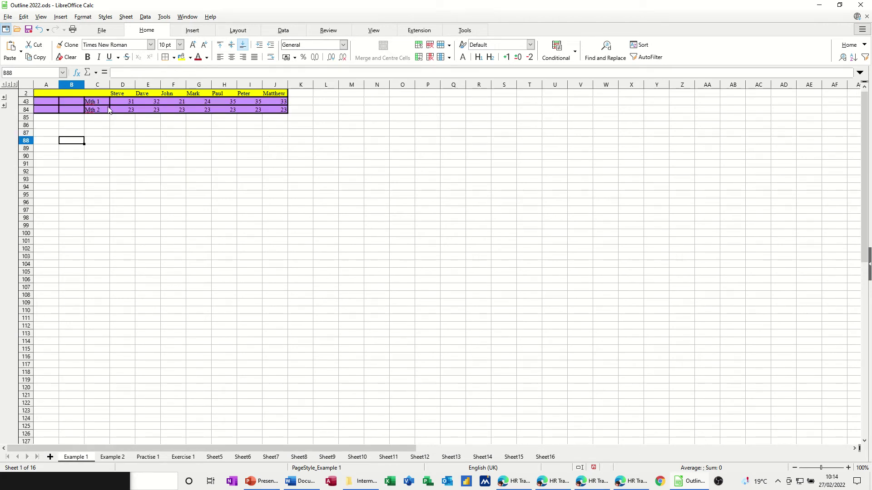
left_click(15, 85)
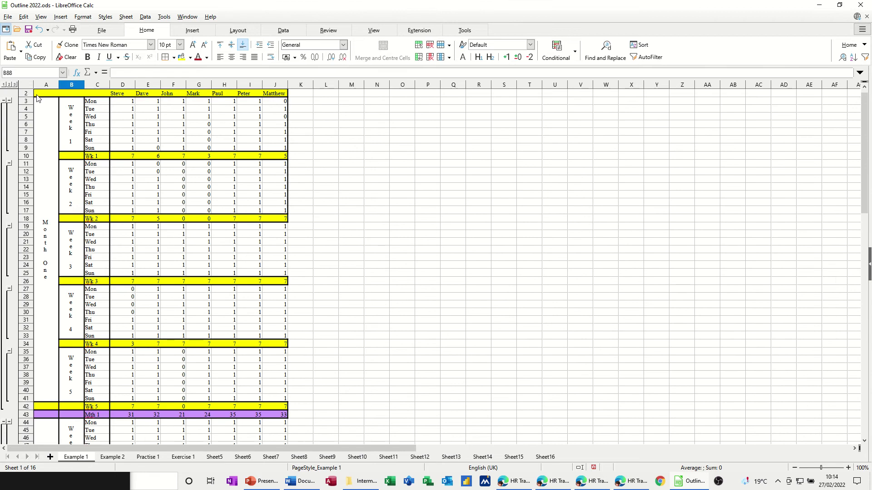
left_click(9, 85)
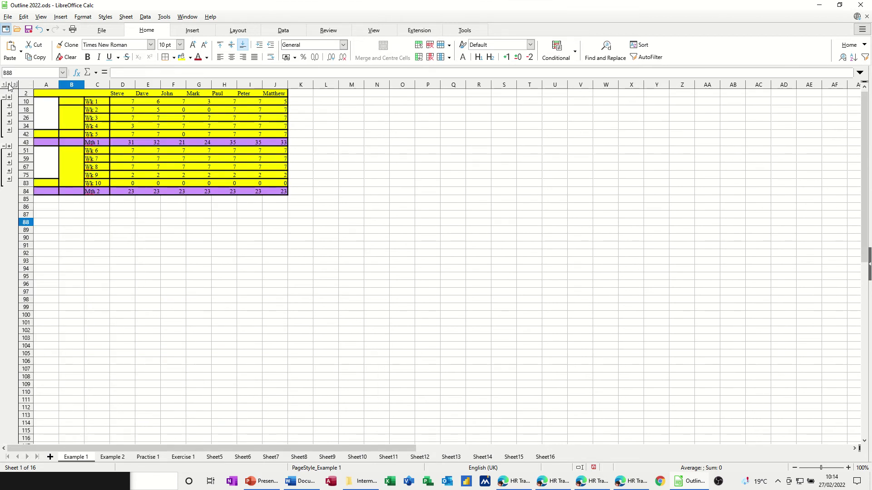
left_click(10, 123)
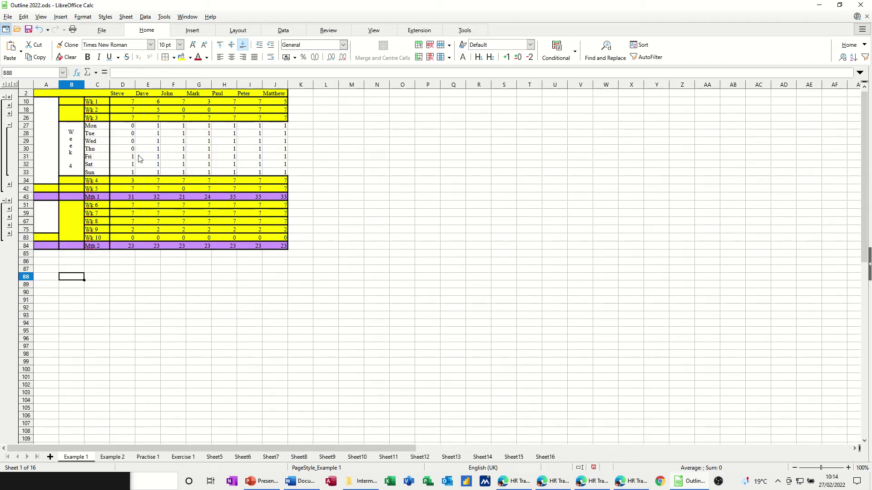
left_click(8, 126)
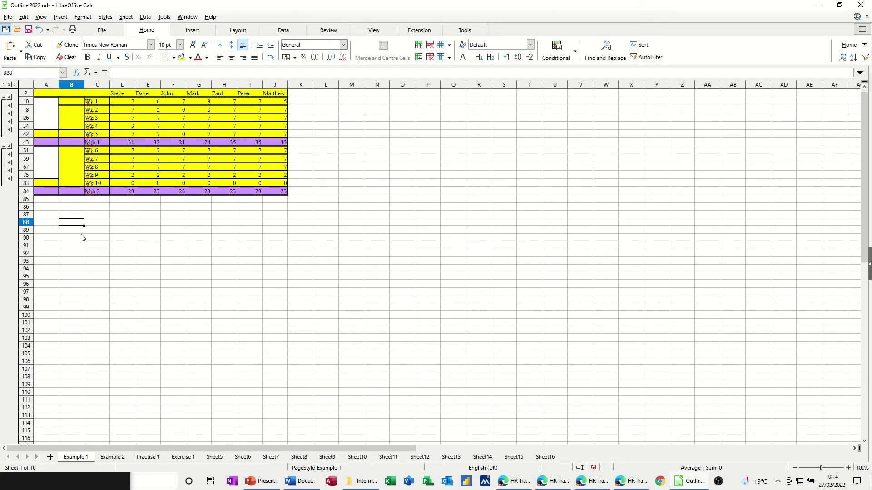
- Enter Mon in B88 and fill the weekday series down to Sun in B94
type("Mon")
left_click(124, 261)
left_click(77, 223)
left_click_drag(84, 226, 78, 271)
- Enter Wk 1 in B95 and fill the block B88:B95 down to Wk 2 in B103
left_click(77, 278)
type("W")
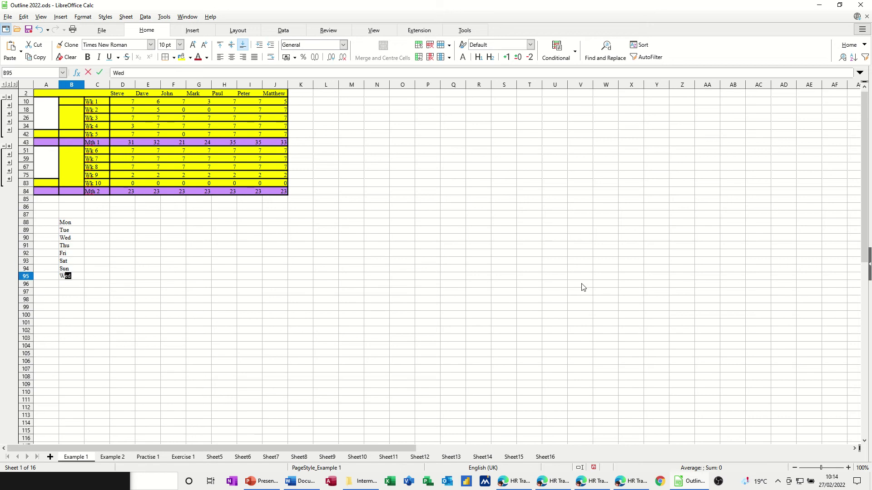
type("k 1")
left_click(194, 262)
left_click_drag(70, 224, 85, 343)
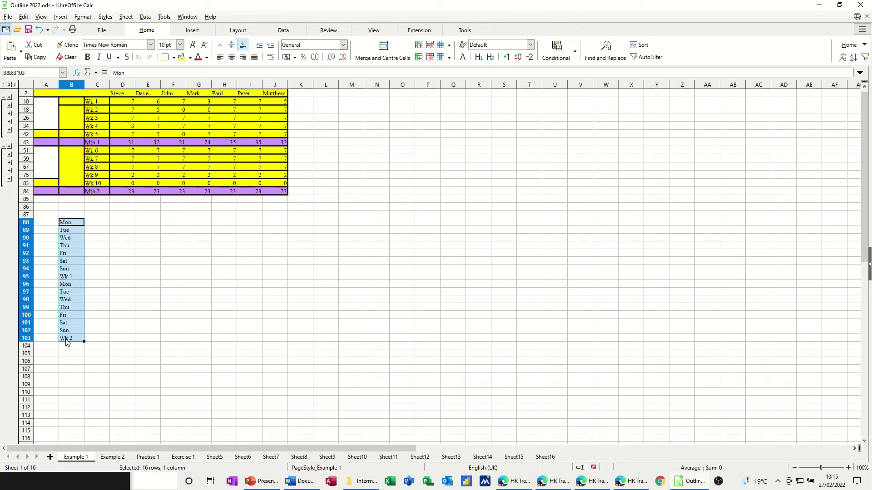
- Merge and centre A88:A94 beside the first set of weekdays and enter Week 1 in it
left_click_drag(44, 225, 43, 269)
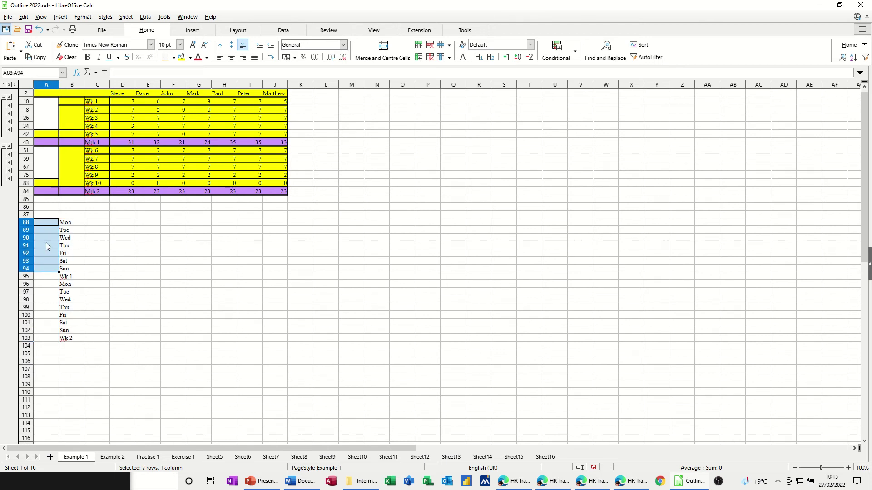
left_click(369, 56)
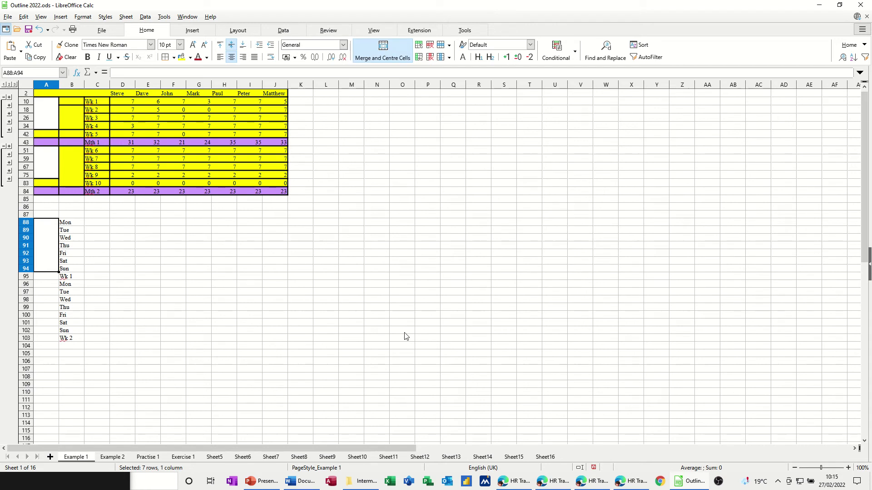
type("Weekly Attendance Records")
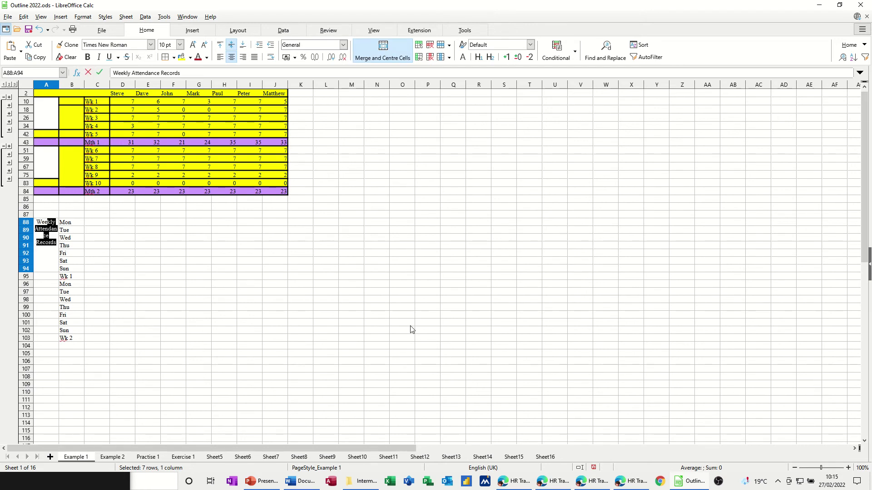
type("k 1")
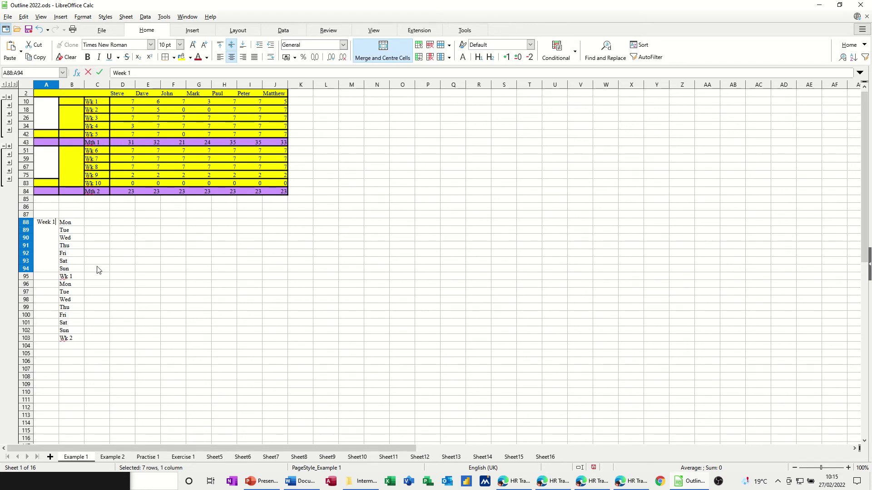
left_click(99, 271)
- Rotate the text of the merged Week 1 cell to 270 degrees
left_click(55, 245)
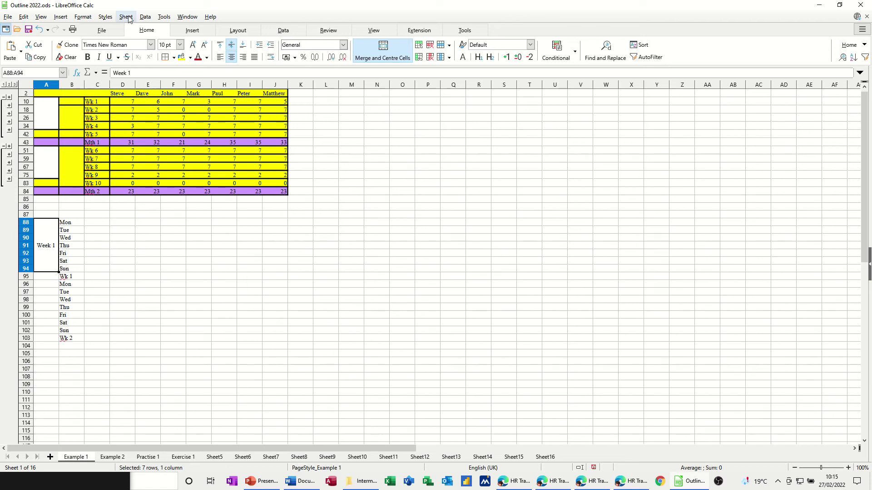
left_click(84, 17)
left_click(101, 90)
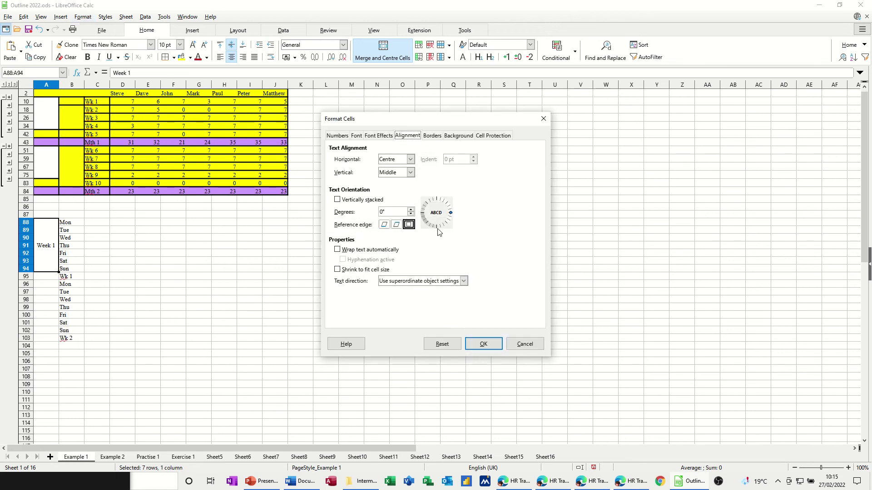
left_click(437, 230)
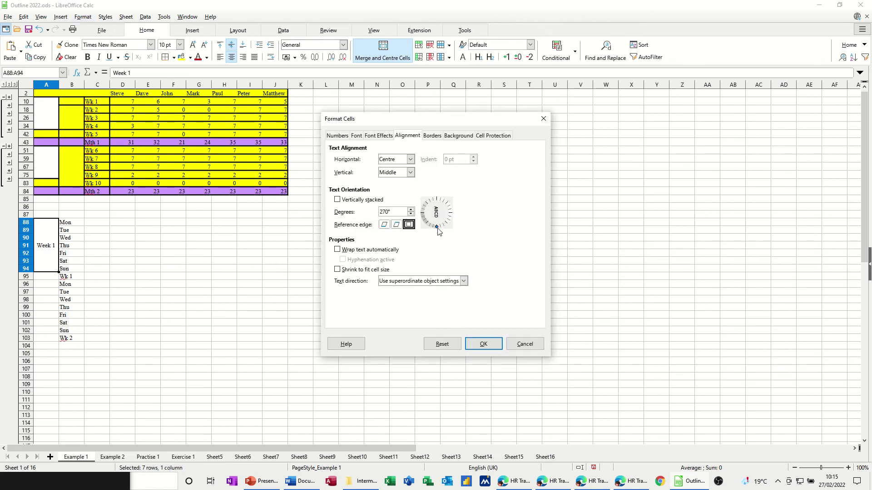
left_click(482, 344)
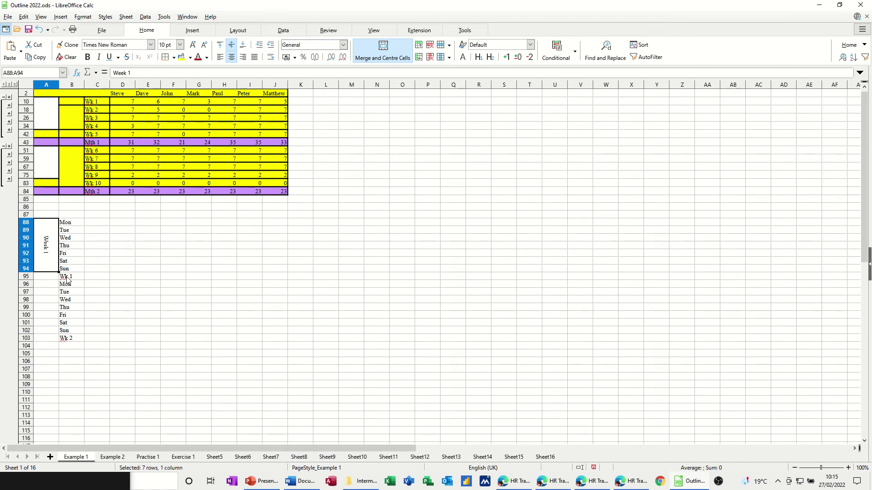
- Clone the Week 1 cell's formatting onto A96:A102 and enter Week 2 in the merged cell
left_click(65, 47)
left_click(47, 283)
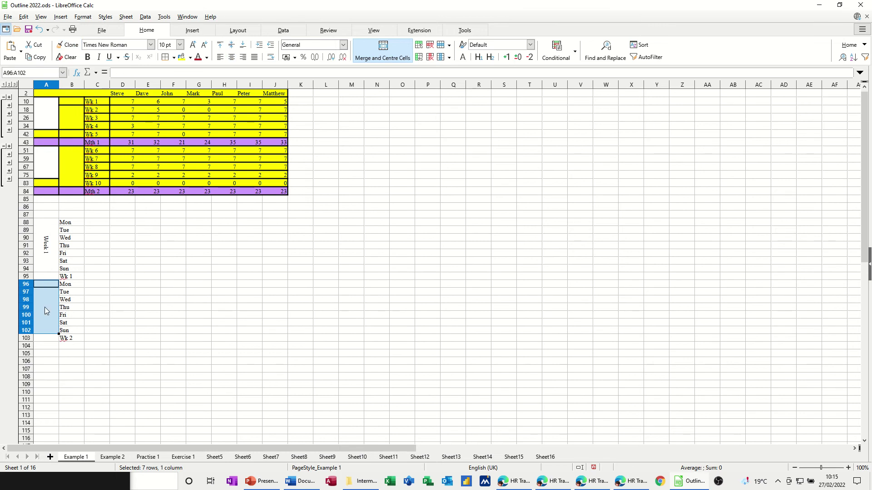
type("Wee")
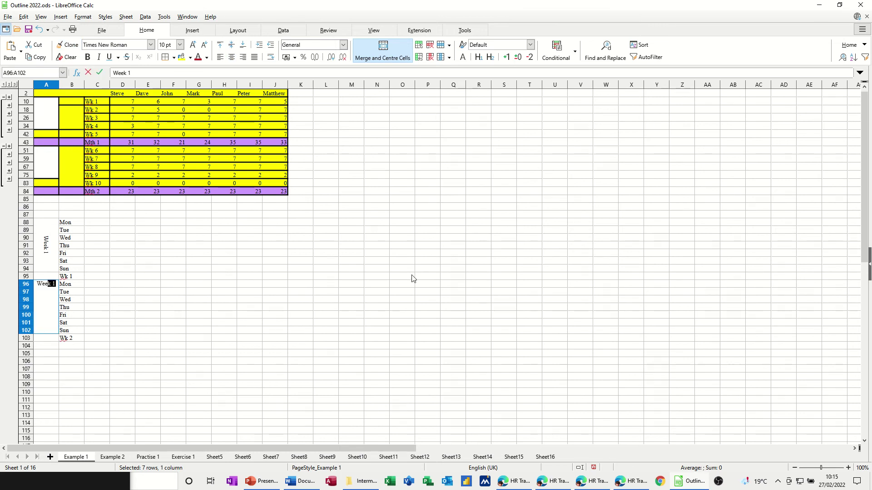
type("k 2")
left_click(198, 302)
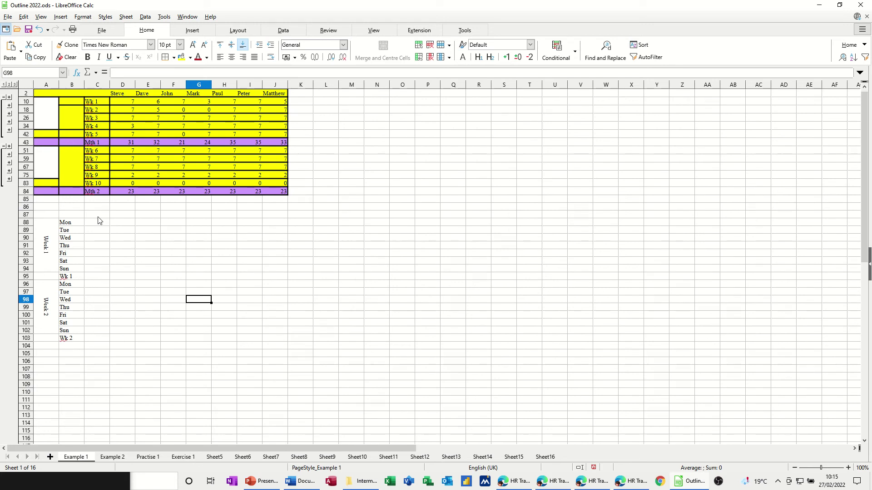
- Copy the staff name headers in D2:J2 and paste them above the new table, starting at C87
left_click_drag(121, 94, 275, 95)
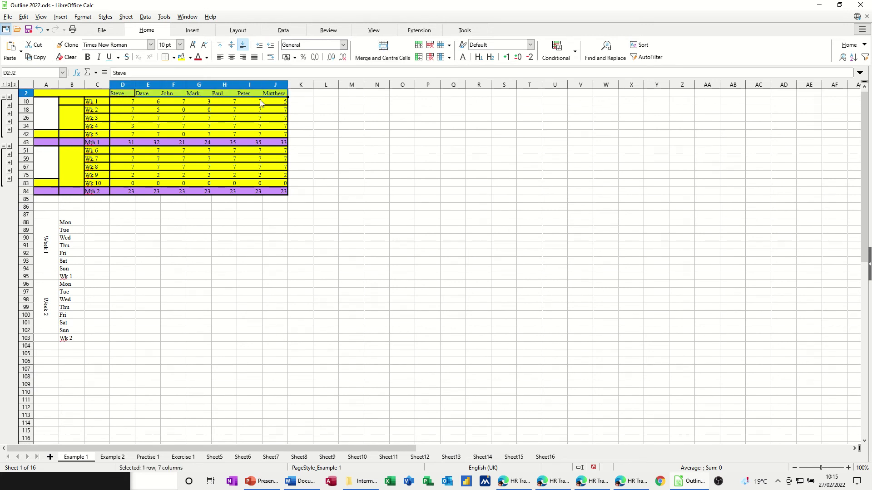
key("ctrl+c")
left_click(93, 216)
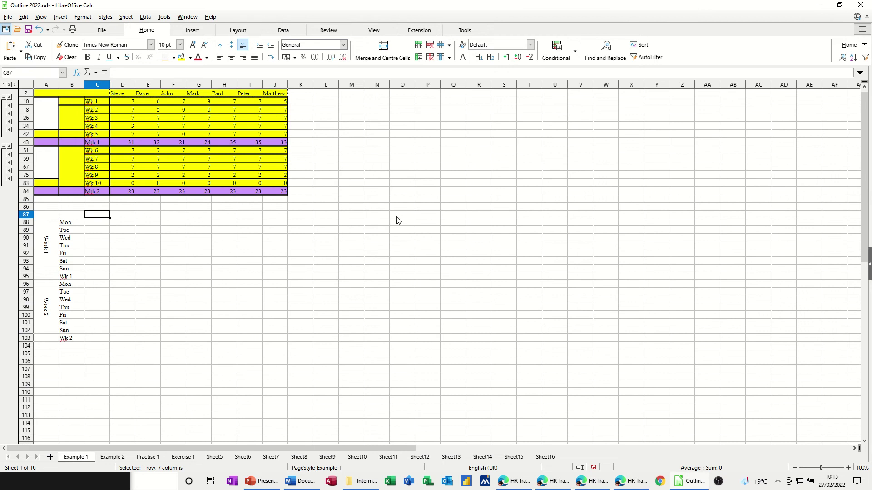
key("ctrl+v")
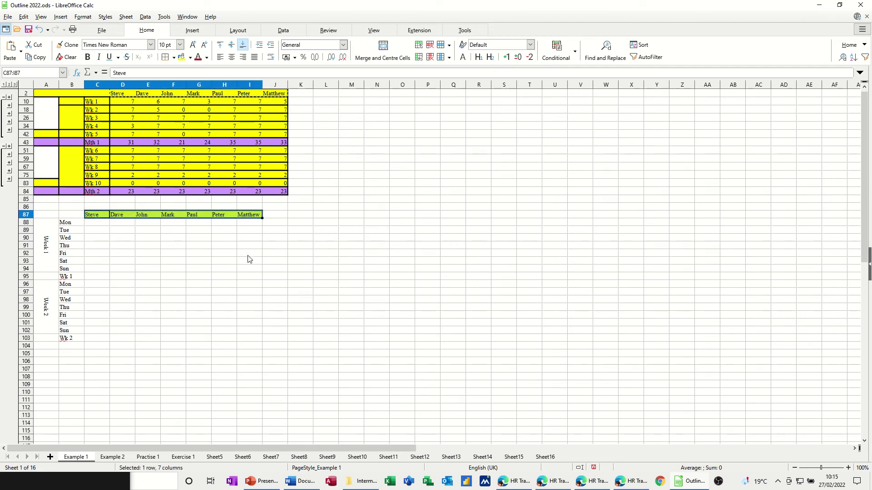
left_click(97, 276)
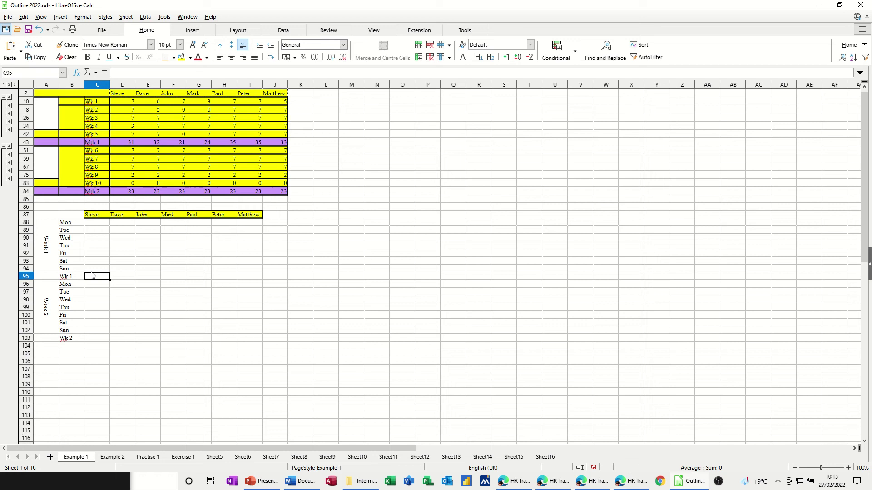
- Sum C88:C94 in the Wk 1 row at C95 and fill the formula across to I95
left_click(88, 74)
left_click(97, 85)
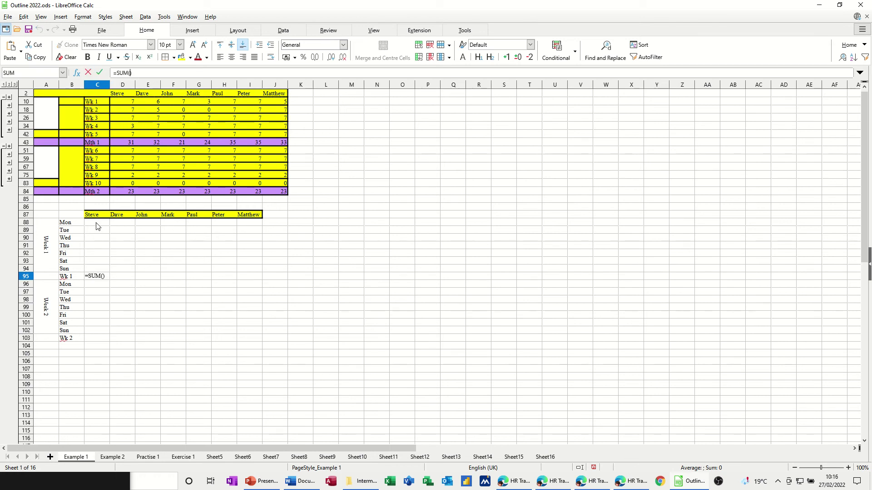
left_click_drag(96, 225, 100, 269)
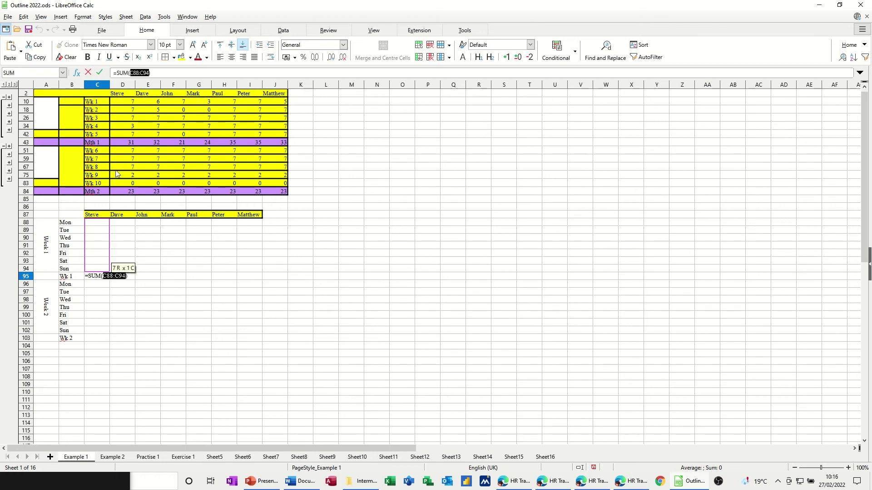
left_click(99, 73)
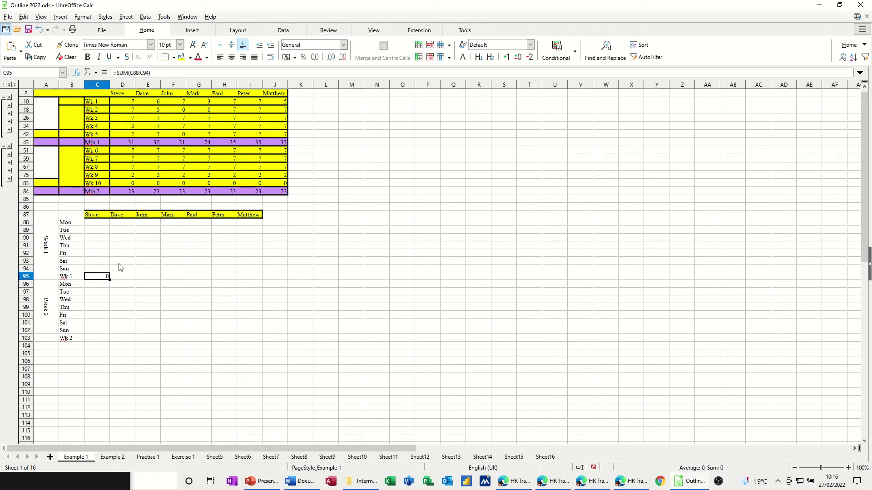
left_click_drag(110, 281, 260, 280)
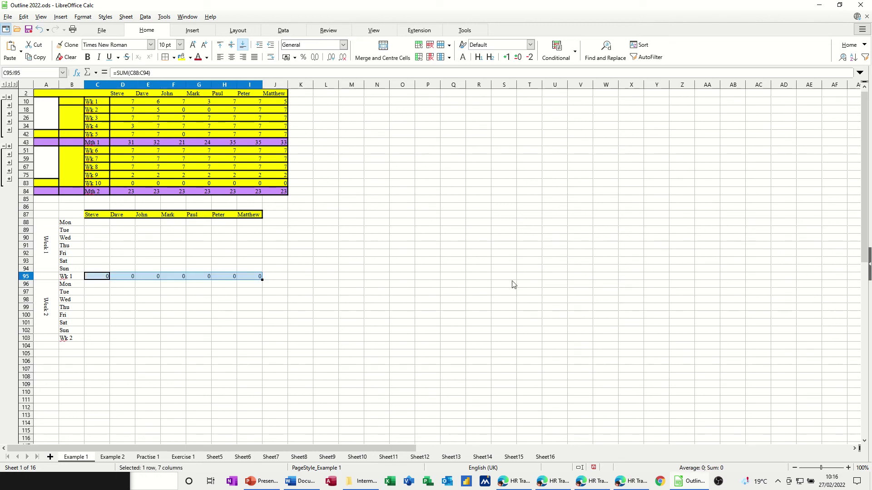
- Copy the Wk 1 total formulas in C95:I95 into the Wk 2 row, starting at C103
left_click(109, 339)
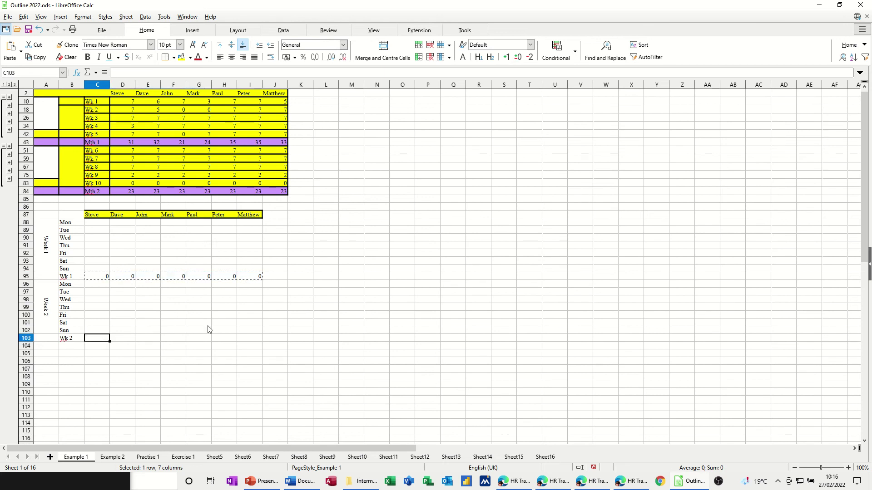
key("ctrl+v")
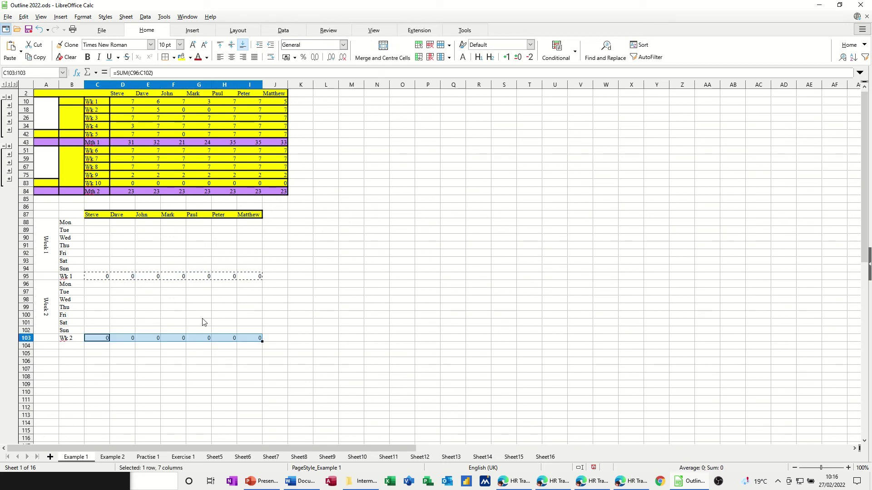
left_click(100, 338)
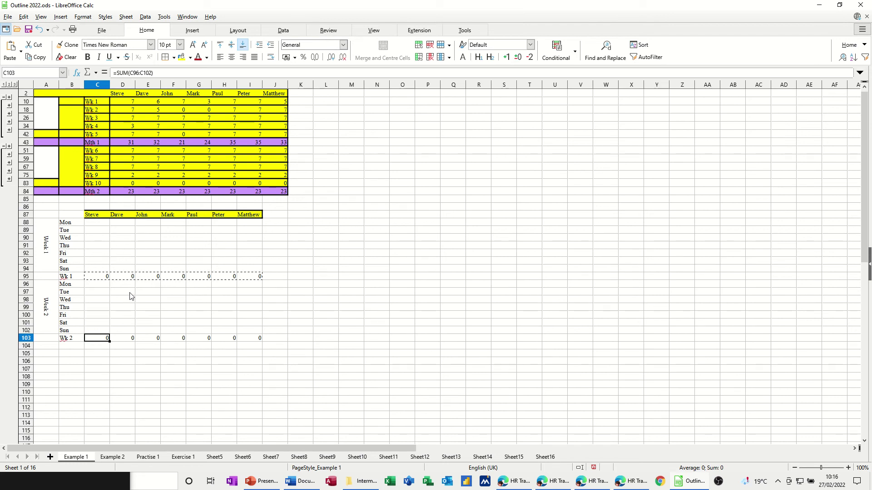
key("Escape")
- Apply borders around and between all cells in C88:I103
left_click_drag(97, 222, 251, 339)
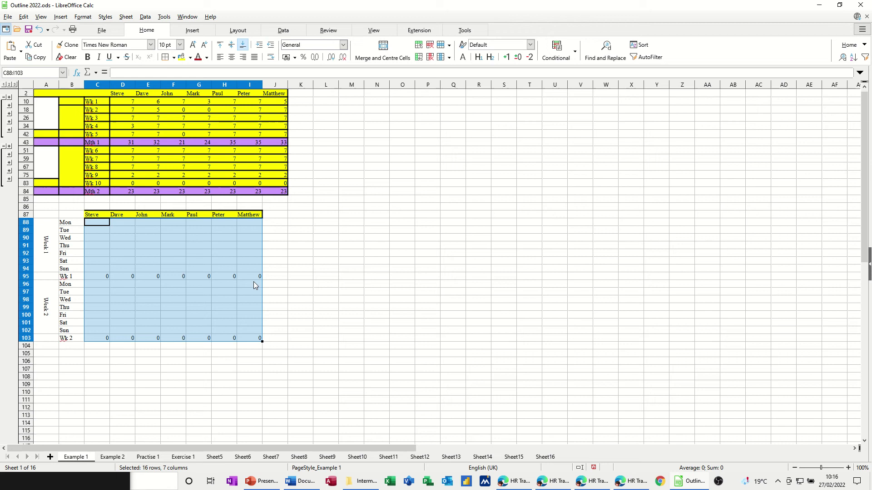
left_click(166, 61)
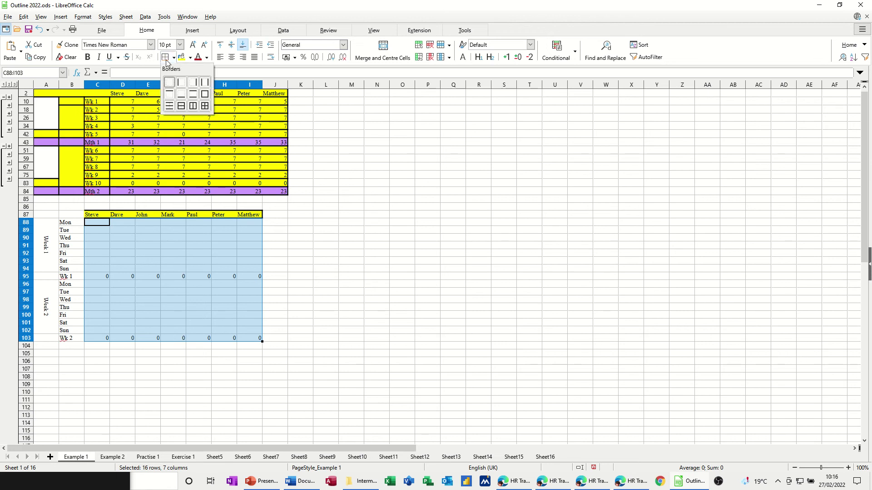
left_click(205, 106)
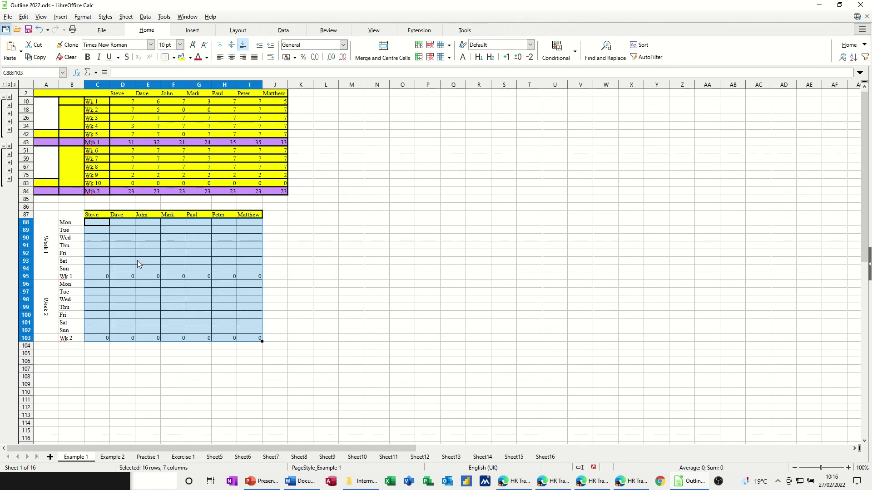
- Fill the Wk 1 totals in C95:I95 and the Wk 2 totals in C103:I103 with green
left_click_drag(102, 275, 247, 280)
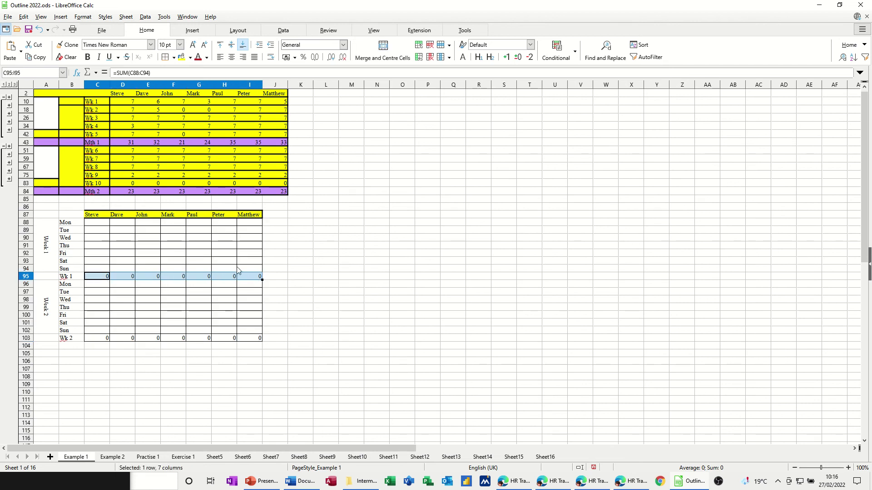
left_click(191, 58)
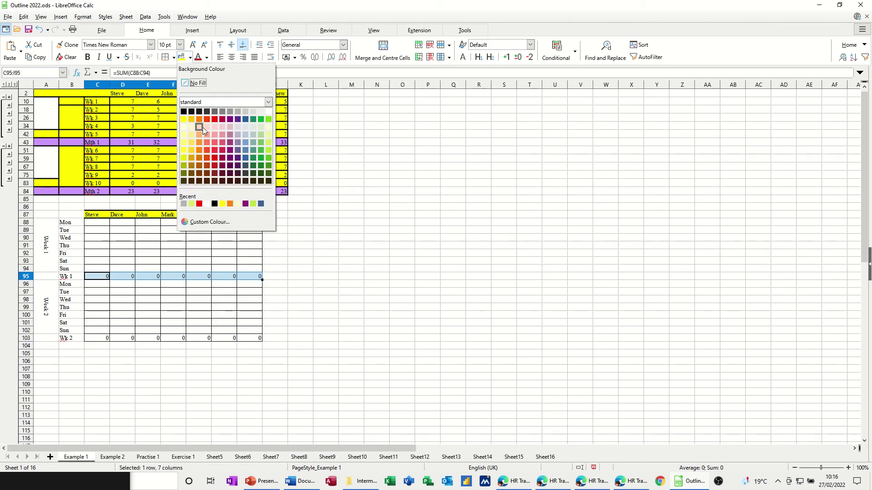
left_click(261, 120)
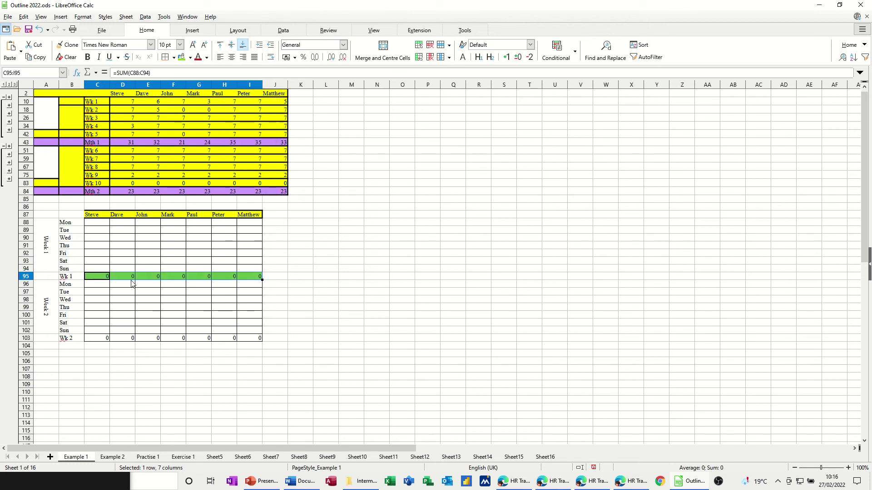
left_click_drag(97, 340, 255, 339)
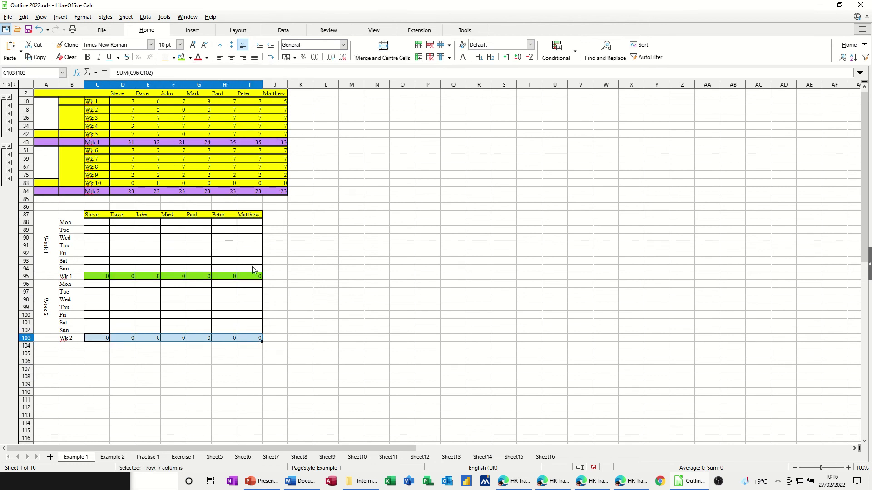
left_click(181, 57)
left_click(145, 307)
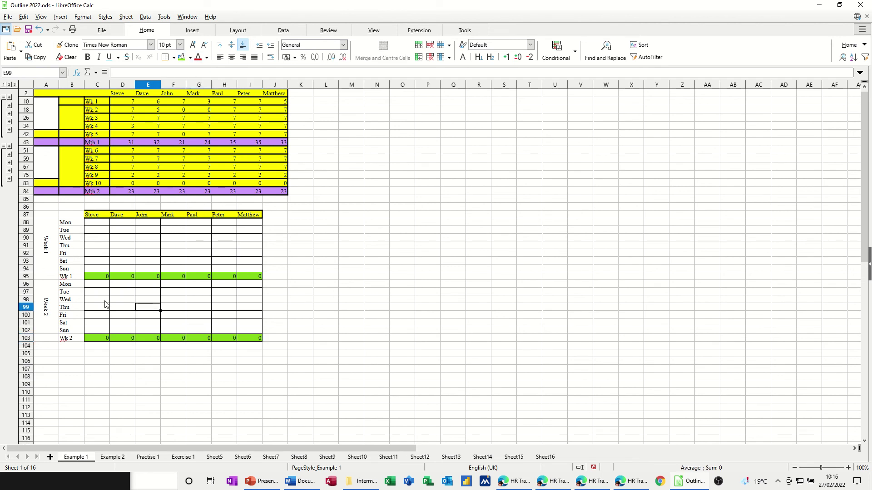
- Group rows 88 to 94, the Week 1 weekdays
left_click(26, 223)
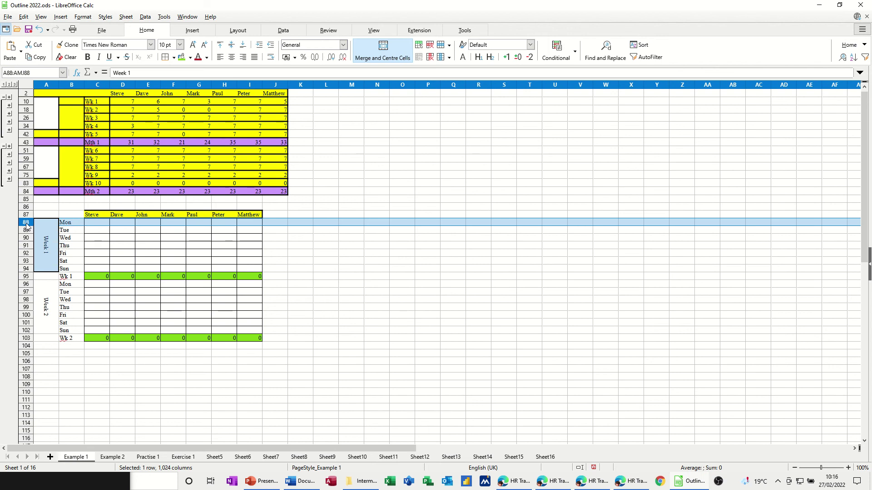
left_click_drag(26, 223, 33, 270)
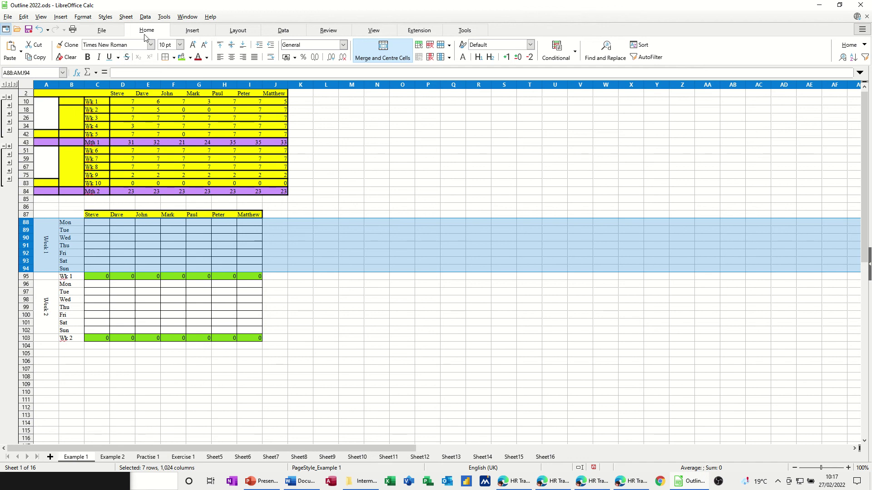
left_click(145, 18)
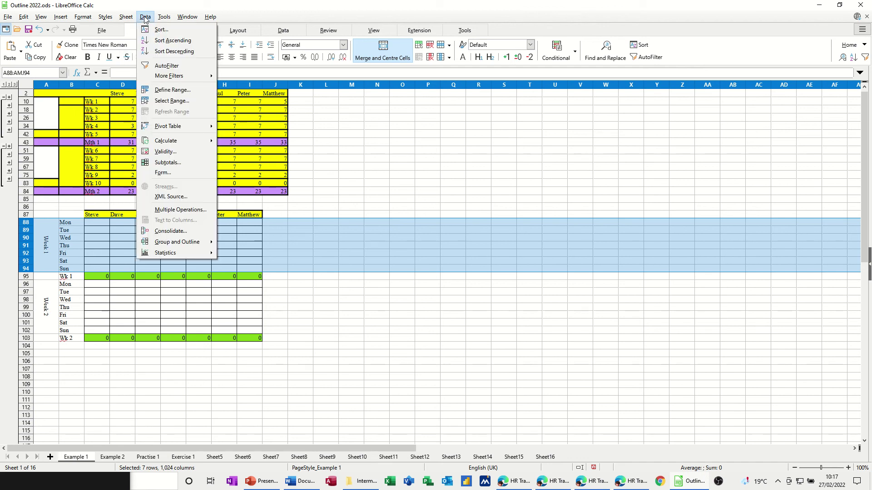
mouse_move(172, 246)
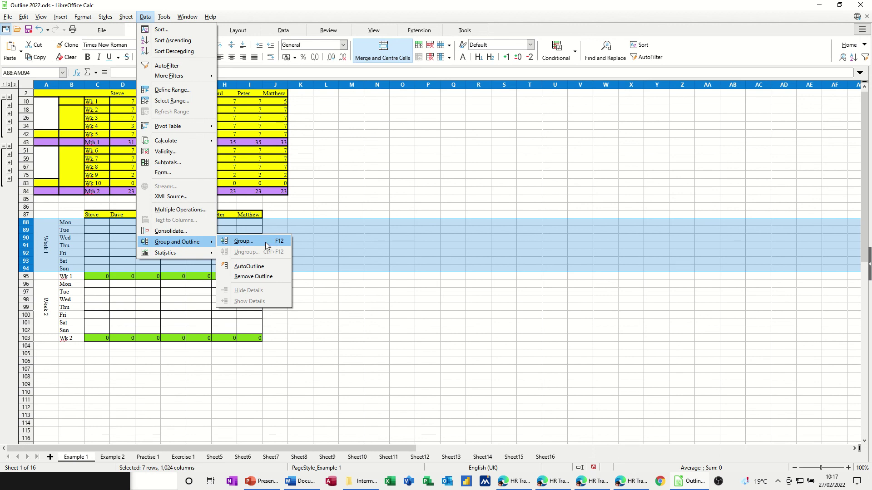
left_click(249, 244)
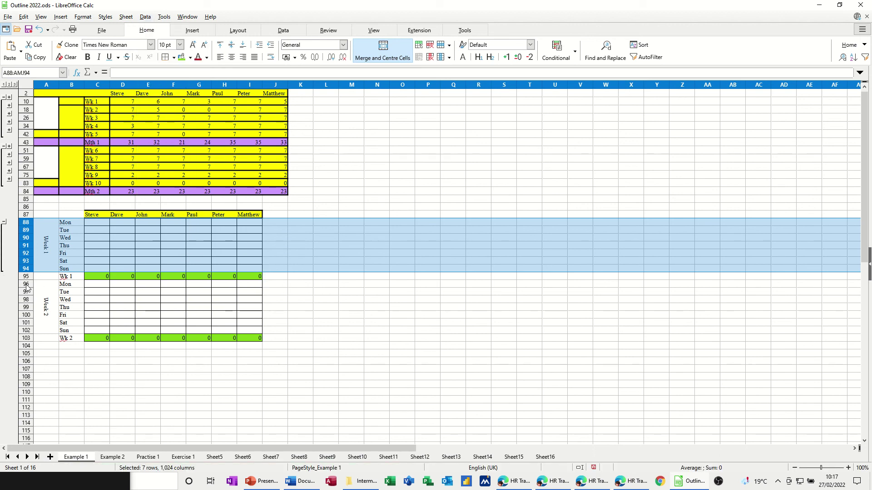
- Group rows 96 to 102, the Week 2 weekdays
left_click_drag(26, 286, 27, 332)
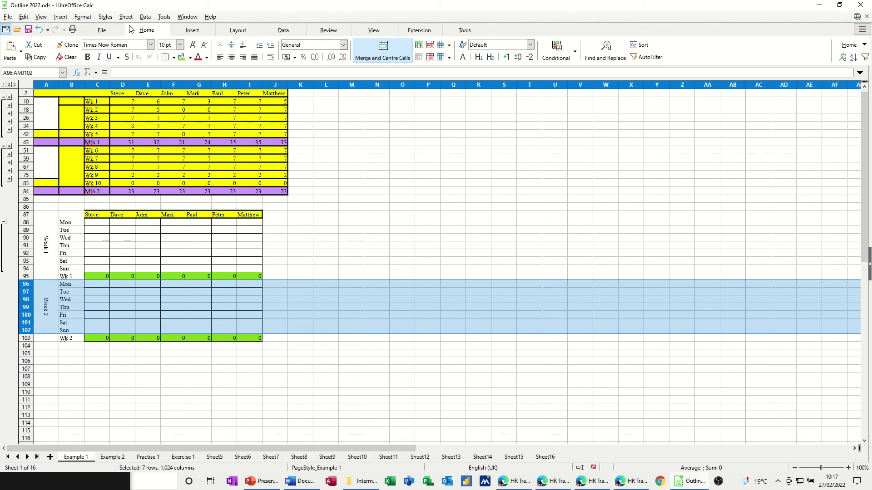
left_click(145, 17)
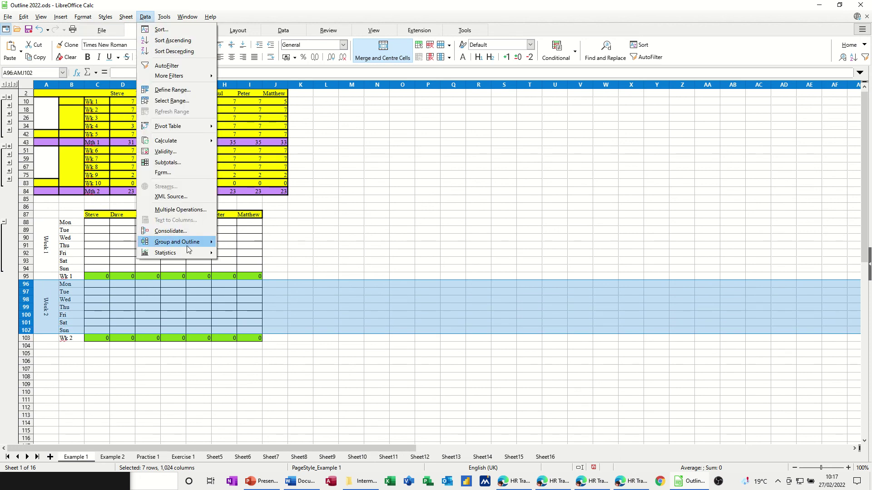
mouse_move(189, 242)
left_click(222, 241)
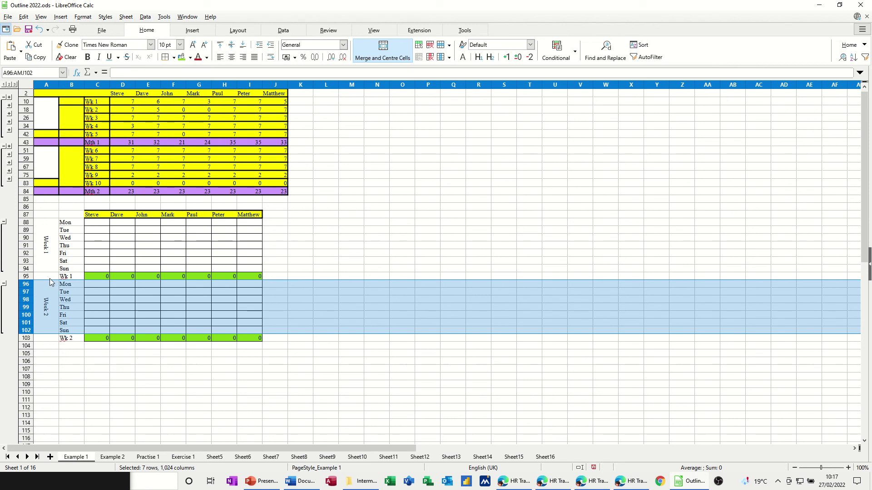
- Collapse the Week 1 and Week 2 row groups and expand Week 1 again
left_click(3, 223)
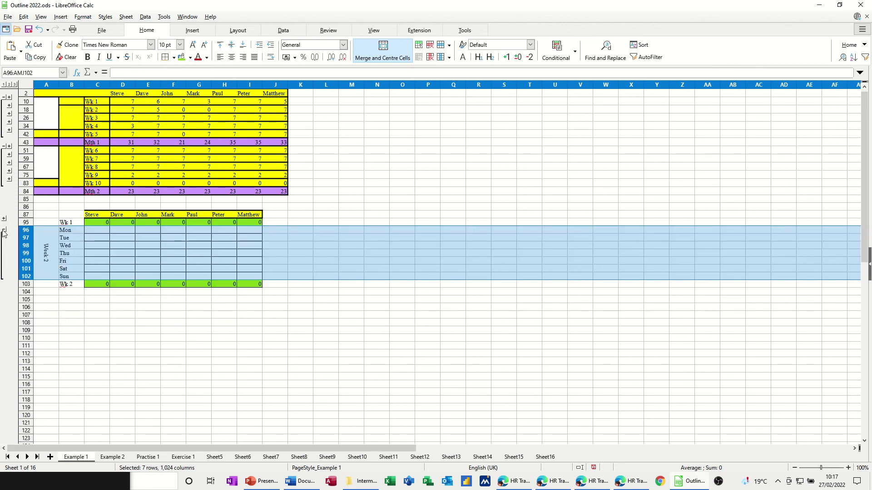
left_click(3, 230)
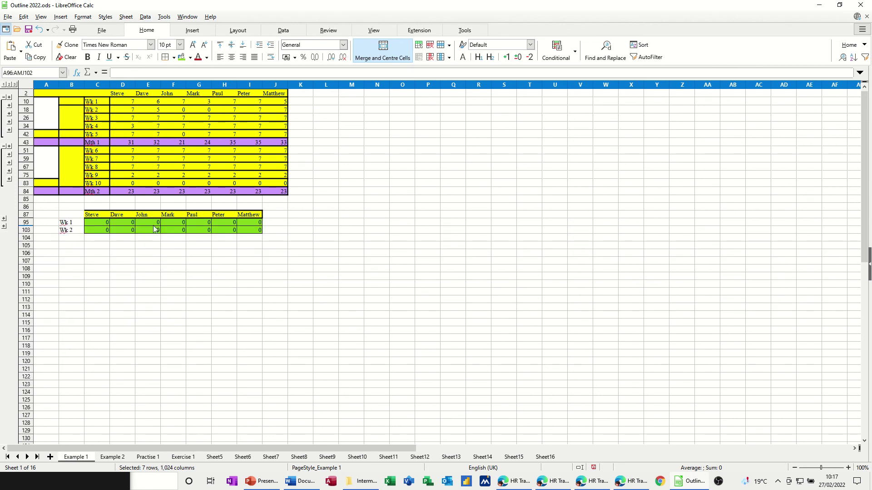
left_click(4, 220)
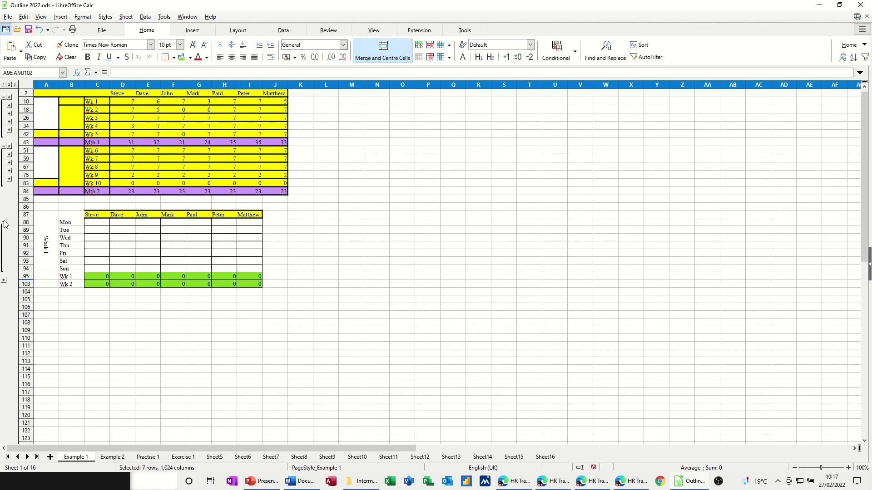
- Enter the first staff member's Week 1 attendance for Monday to Saturday in C88:C93 as 1, 0, 0, 1, 1, 1
left_click(97, 226)
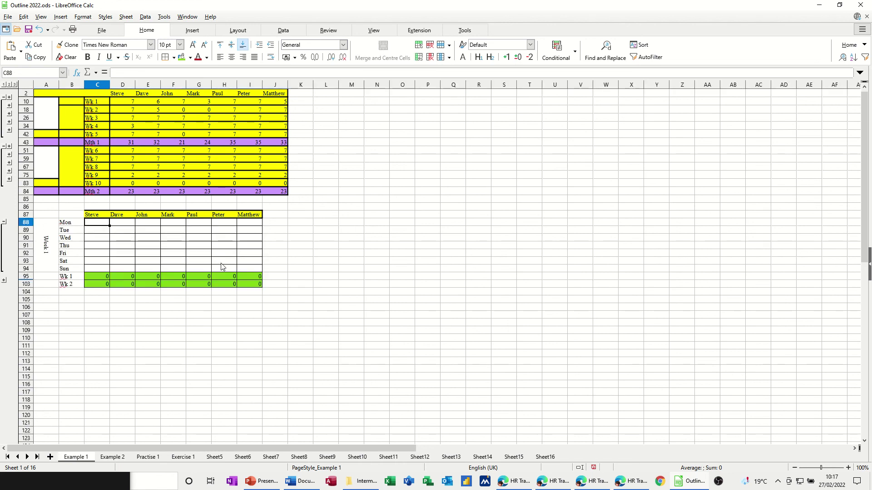
type("1")
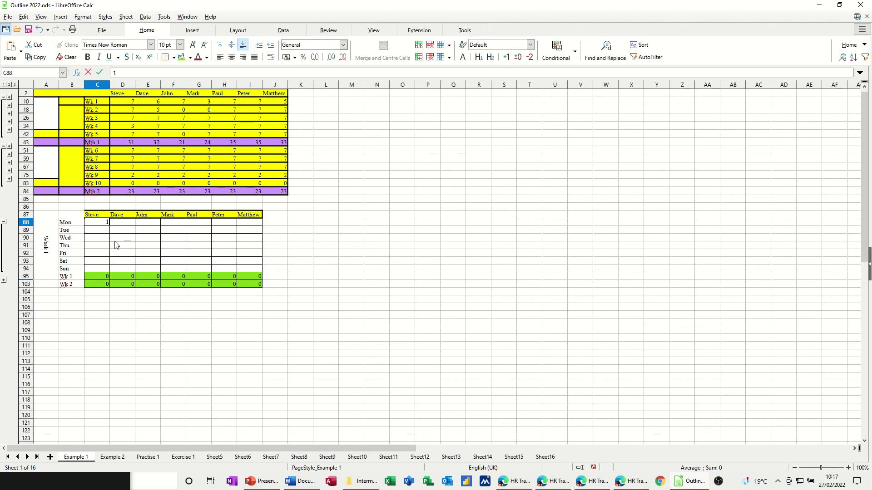
left_click(103, 230)
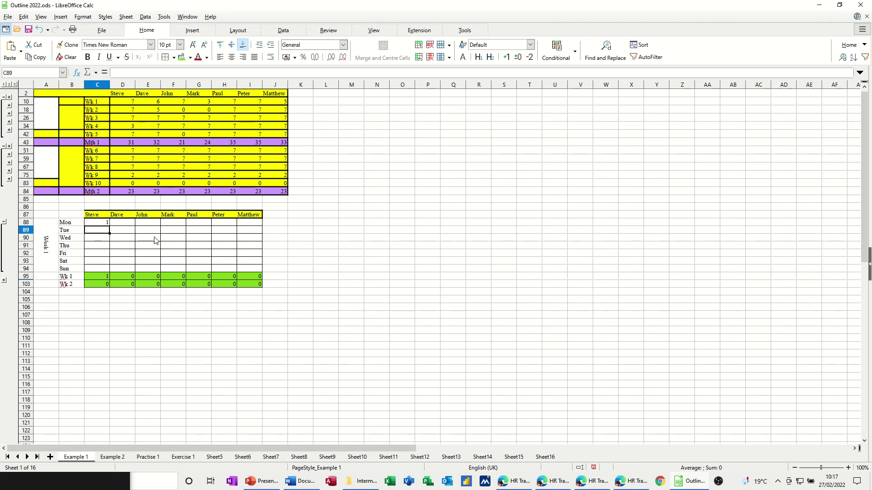
type("0")
key("Return")
type("0")
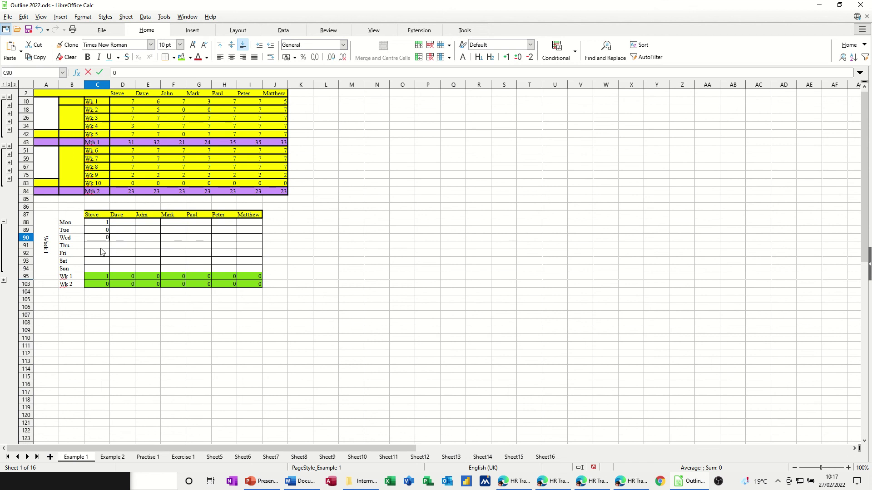
key("Return")
type("1")
key("Return")
type("1")
key("Return")
type("1")
left_click(131, 254)
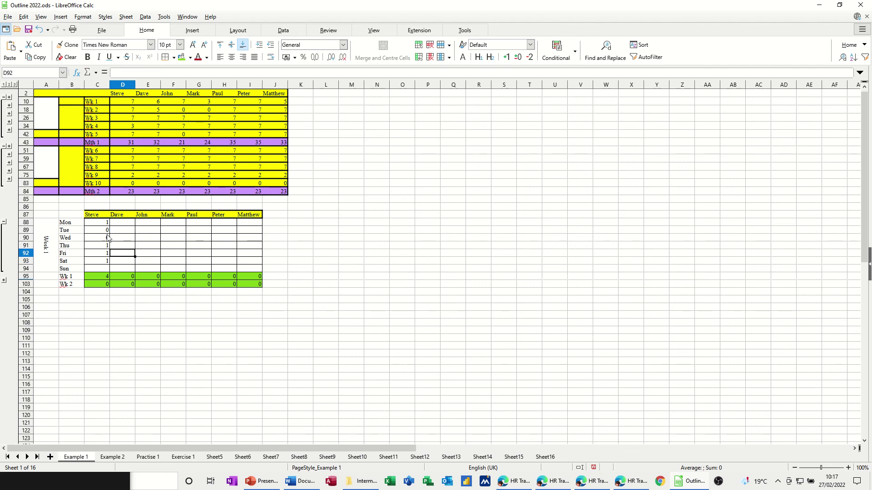
- On the Practise 1 sheet, group rows 3 and 4, the North and South rows of Retail sales
left_click(147, 458)
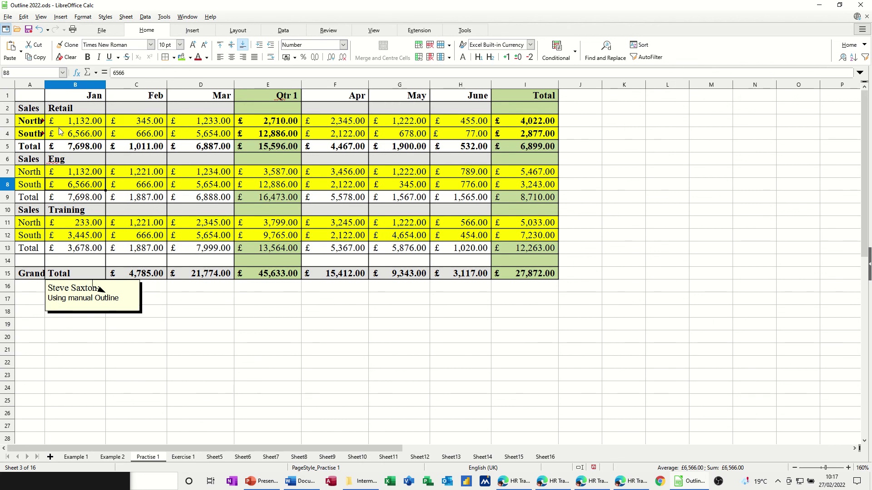
left_click_drag(6, 123, 7, 133)
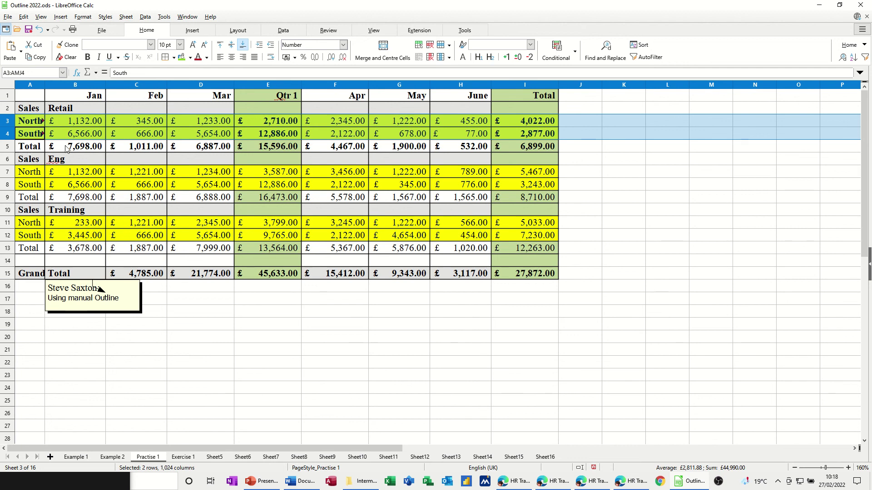
left_click(145, 17)
mouse_move(164, 244)
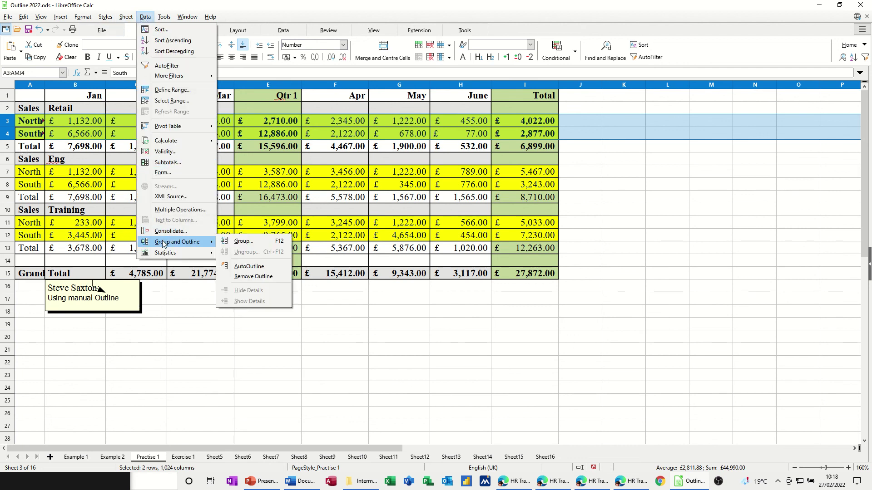
left_click(235, 241)
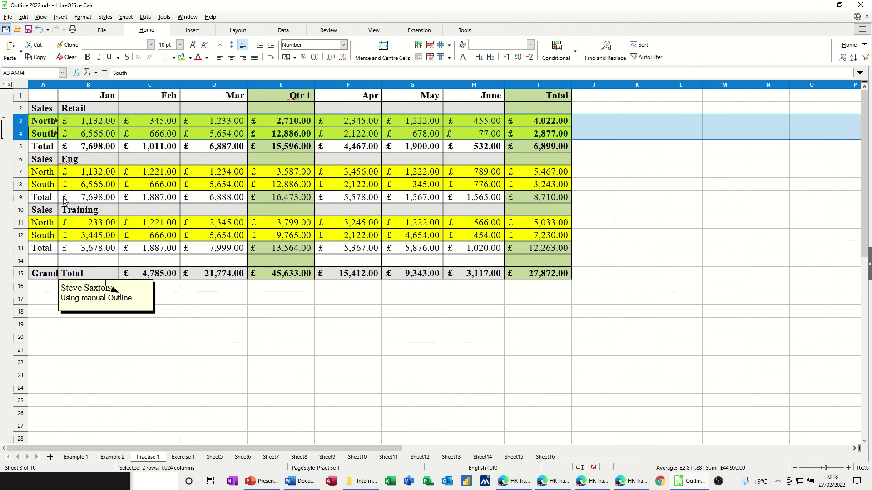
- Group rows 7 and 8, the North and South rows of Eng sales
left_click_drag(23, 172, 22, 184)
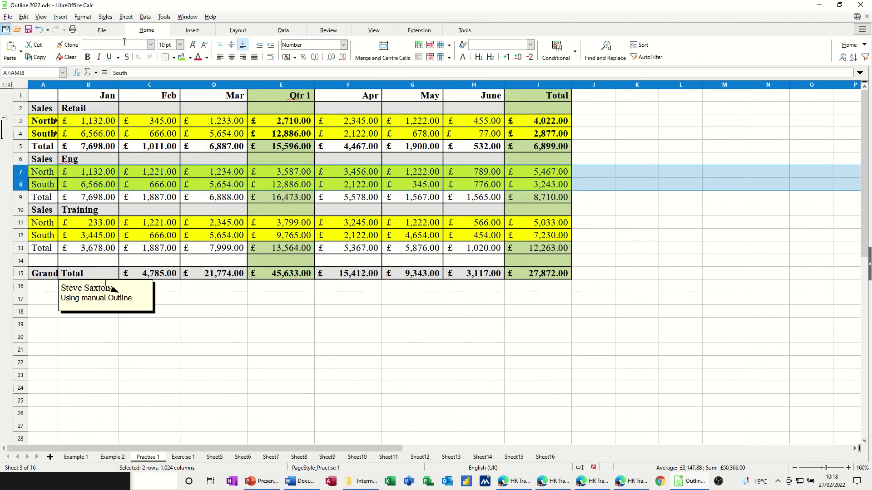
left_click(145, 17)
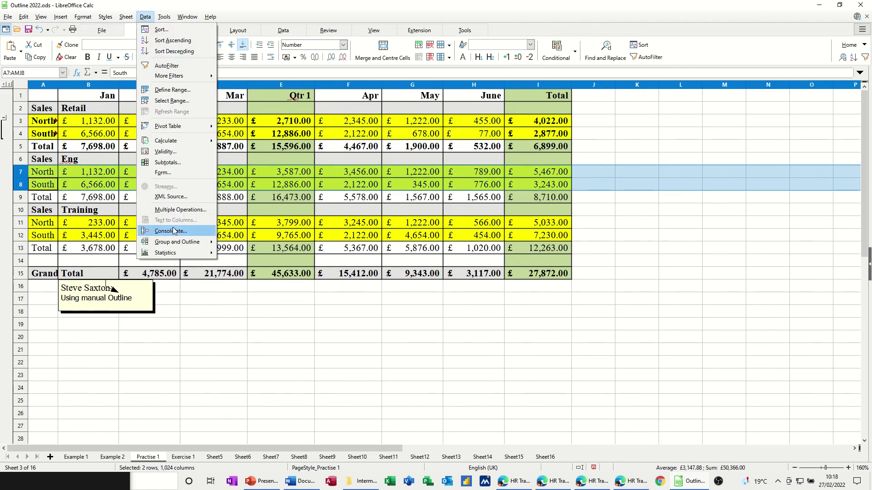
mouse_move(183, 245)
left_click(239, 243)
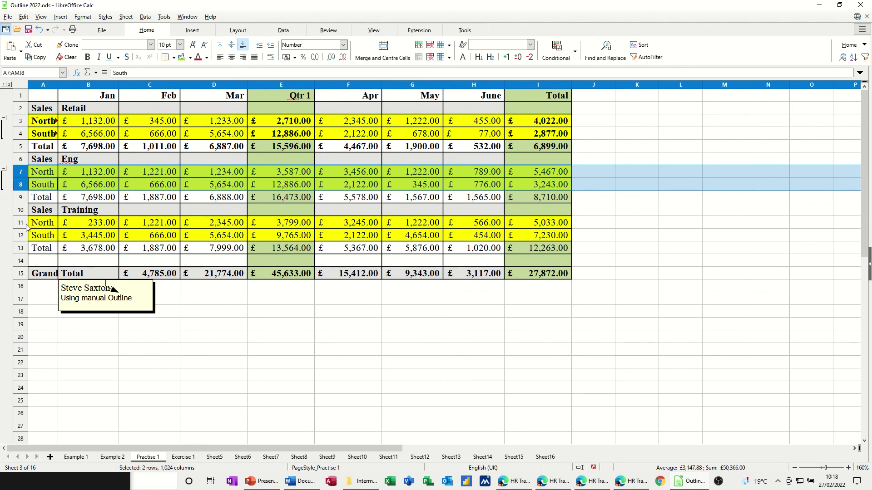
- Group rows 11 and 12, the North and South rows of Training sales
left_click_drag(22, 223, 22, 235)
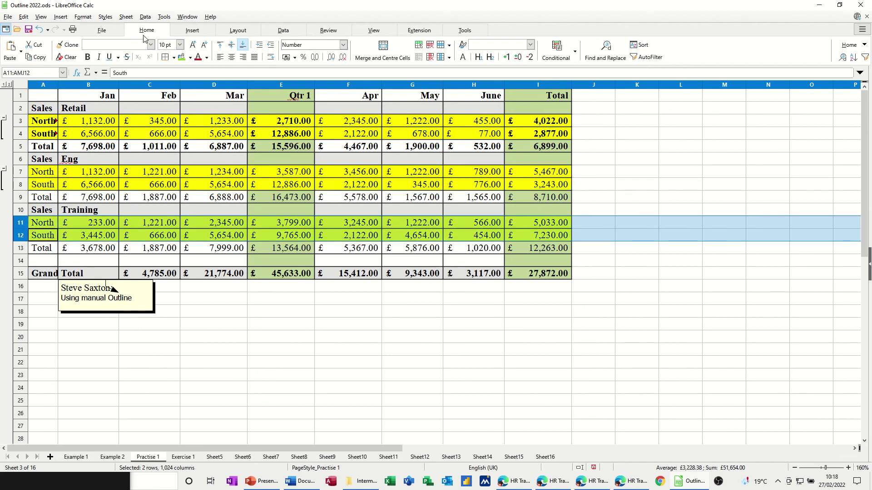
left_click(145, 17)
mouse_move(169, 244)
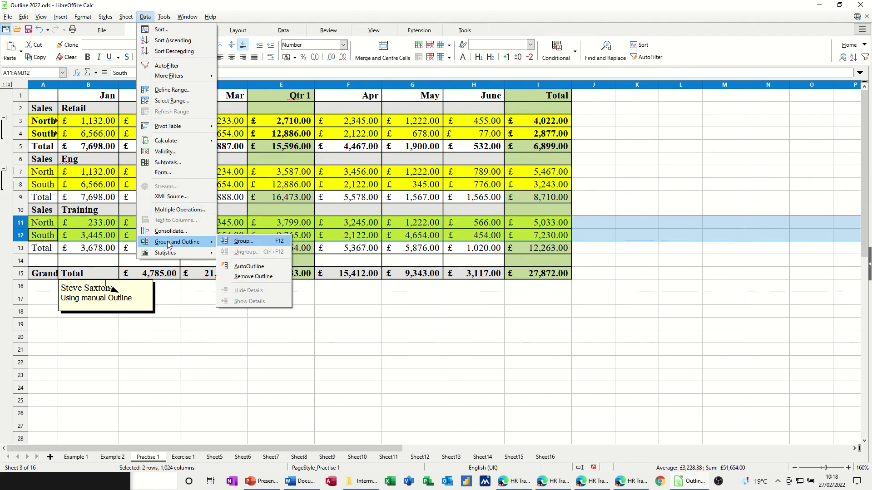
left_click(229, 242)
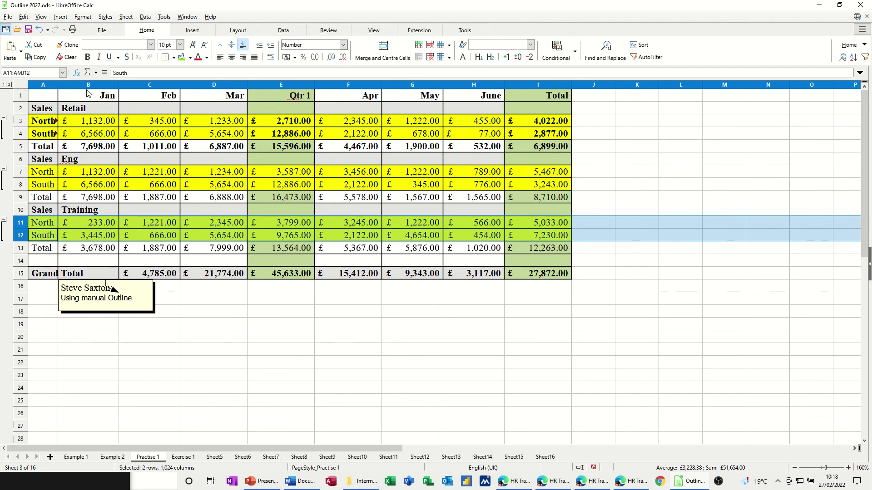
- Group columns B to D, the January to March figures before the Qtr 1 column
left_click_drag(88, 87, 204, 91)
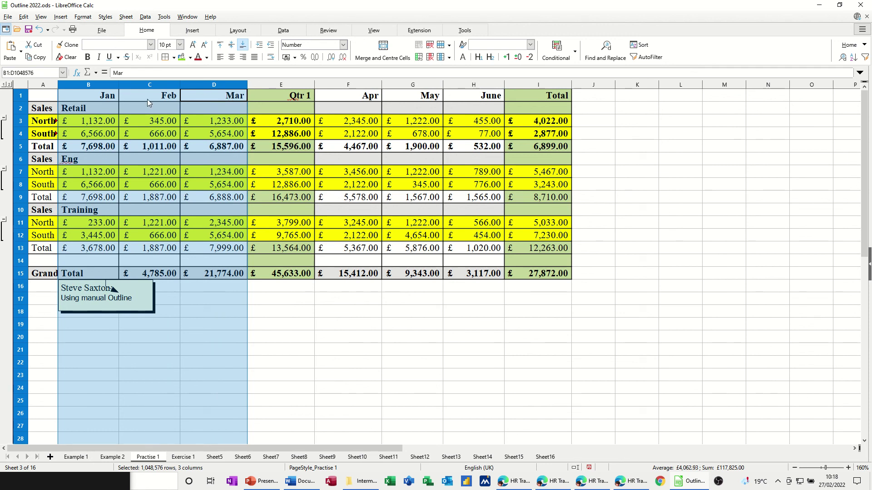
left_click(146, 17)
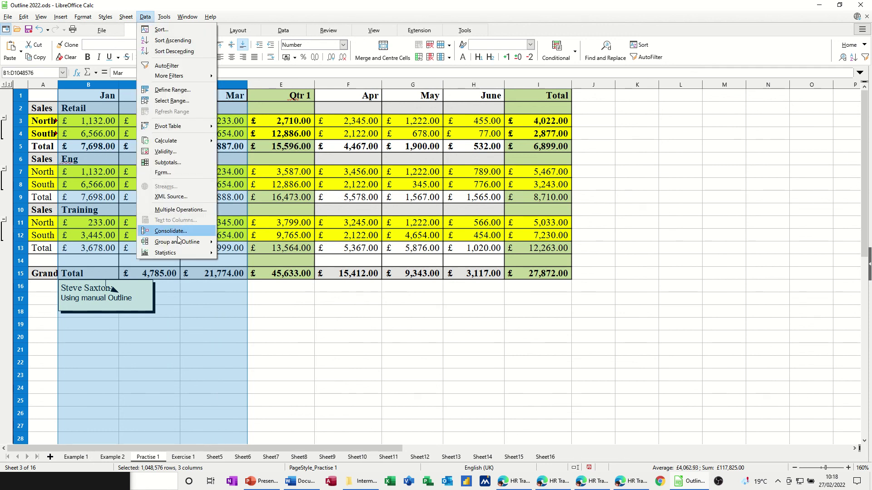
mouse_move(181, 245)
left_click(239, 241)
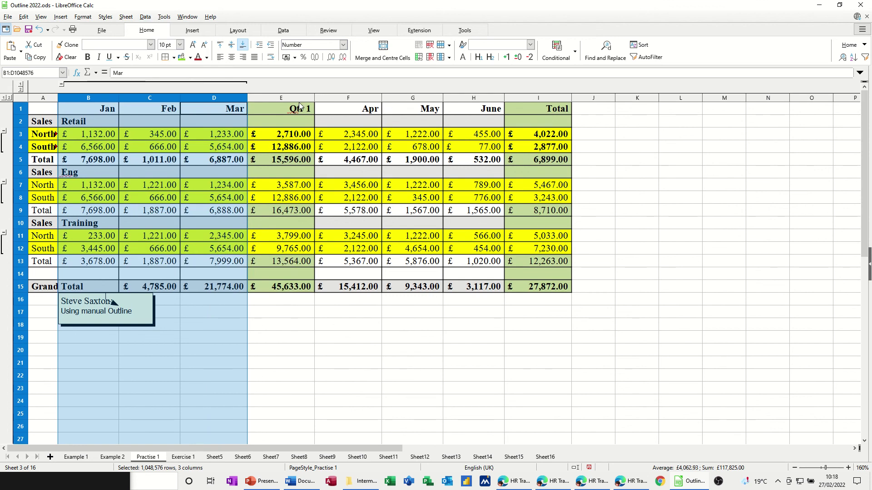
- Group columns F to H, the April to June figures before the Total column
left_click_drag(347, 99, 475, 103)
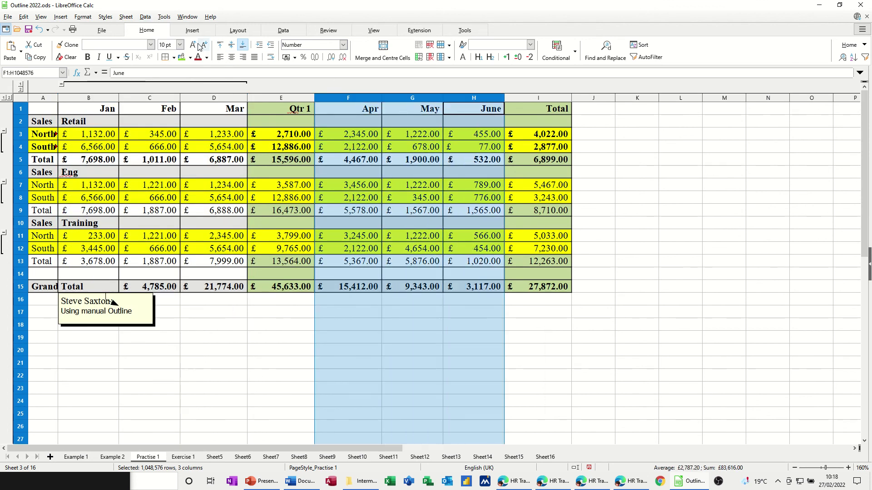
left_click(145, 17)
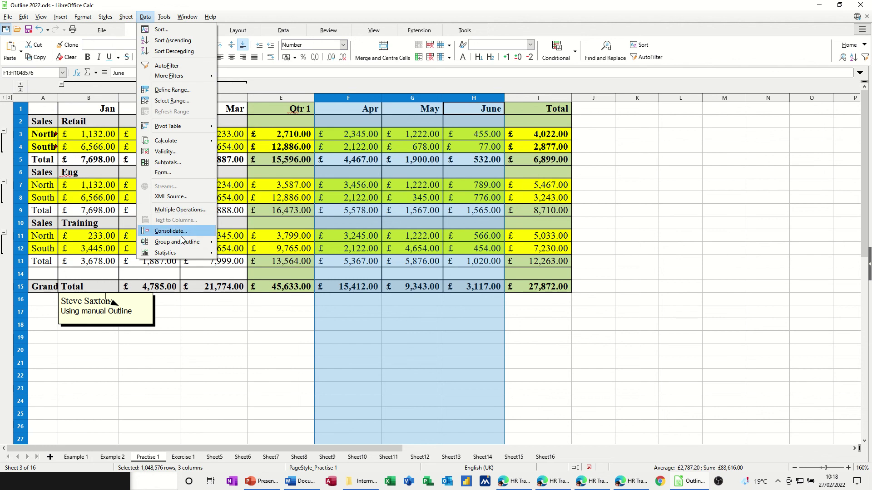
mouse_move(186, 245)
left_click(233, 243)
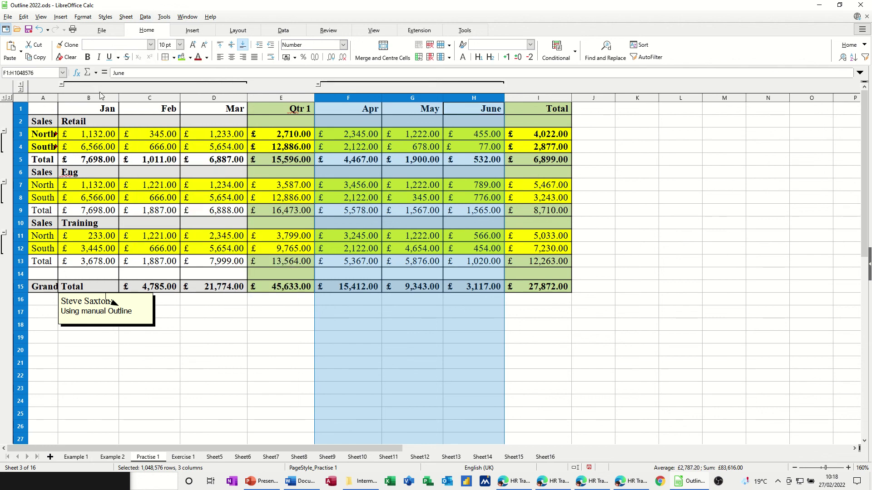
- Collapse all column groups and all row groups to outline level 1 so only the totals are shown
left_click(22, 85)
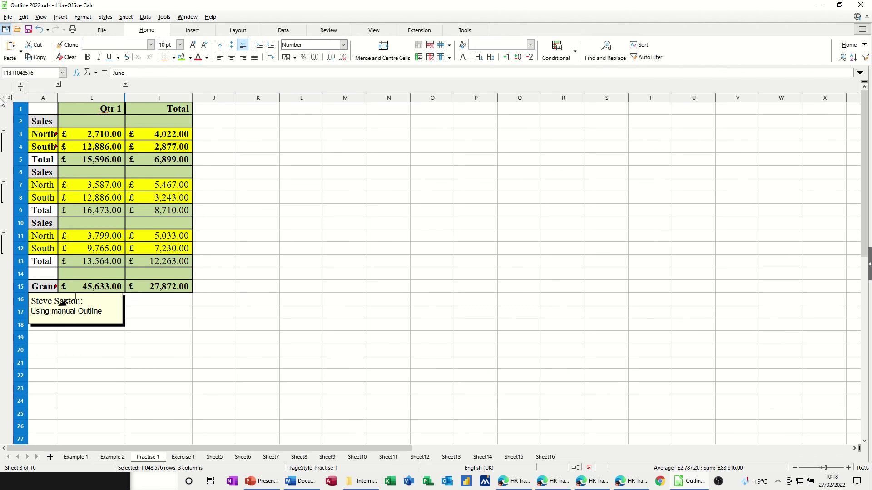
left_click(4, 98)
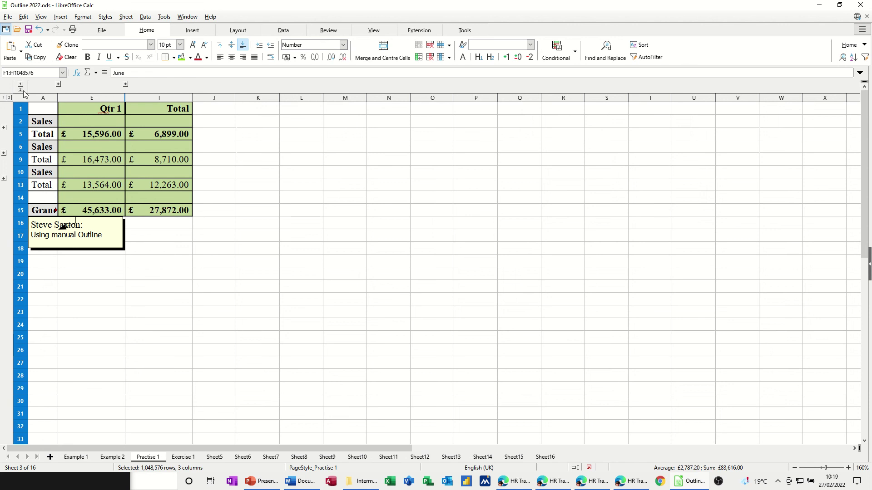
- Expand the January to March and April to June column groups and the Retail sales row group
left_click(59, 85)
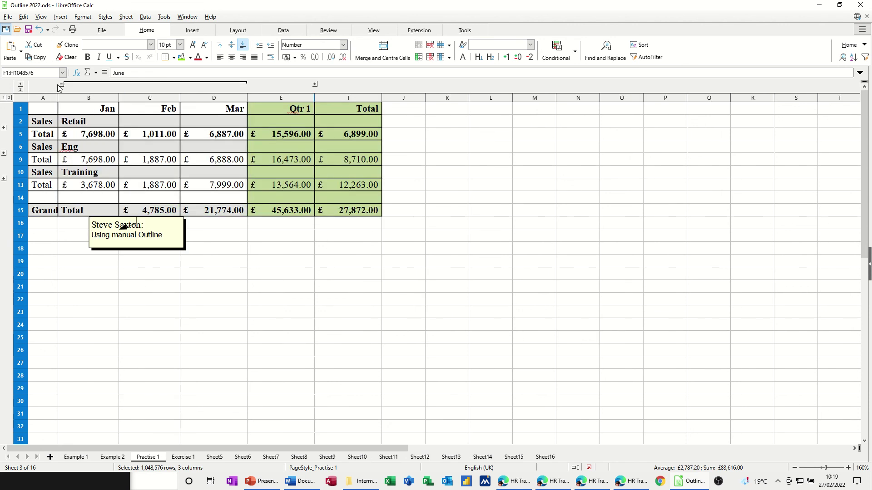
left_click(22, 92)
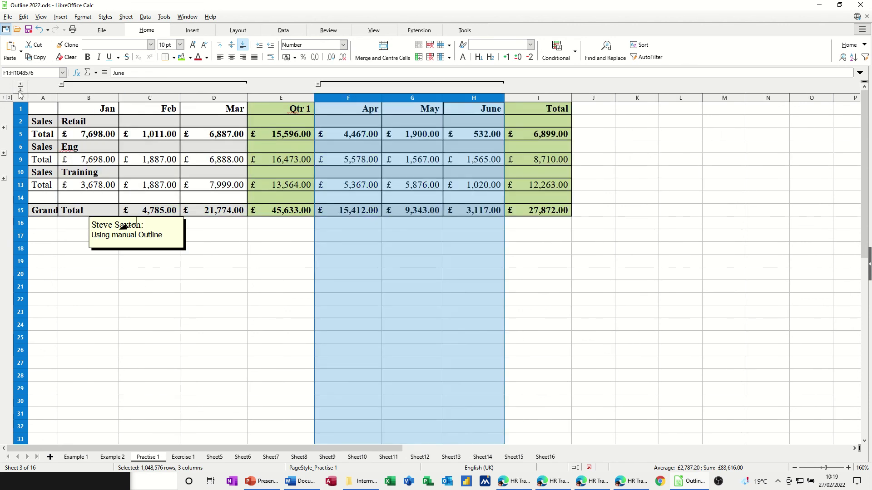
left_click(4, 128)
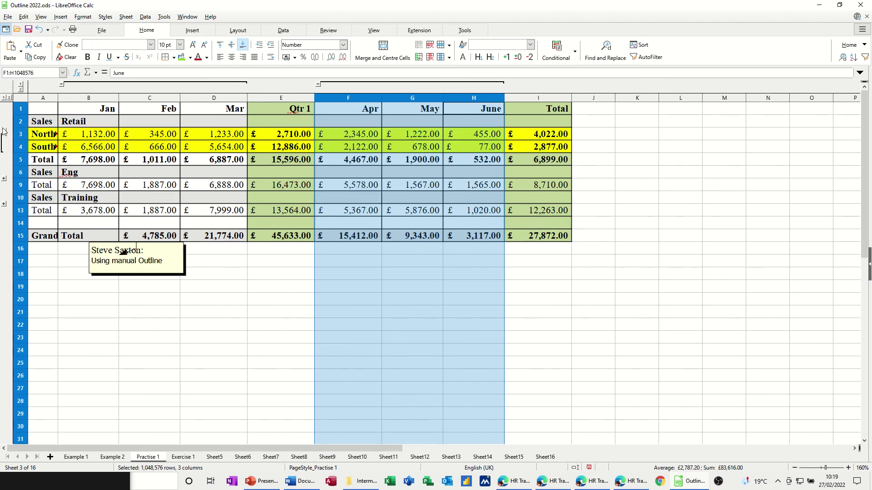